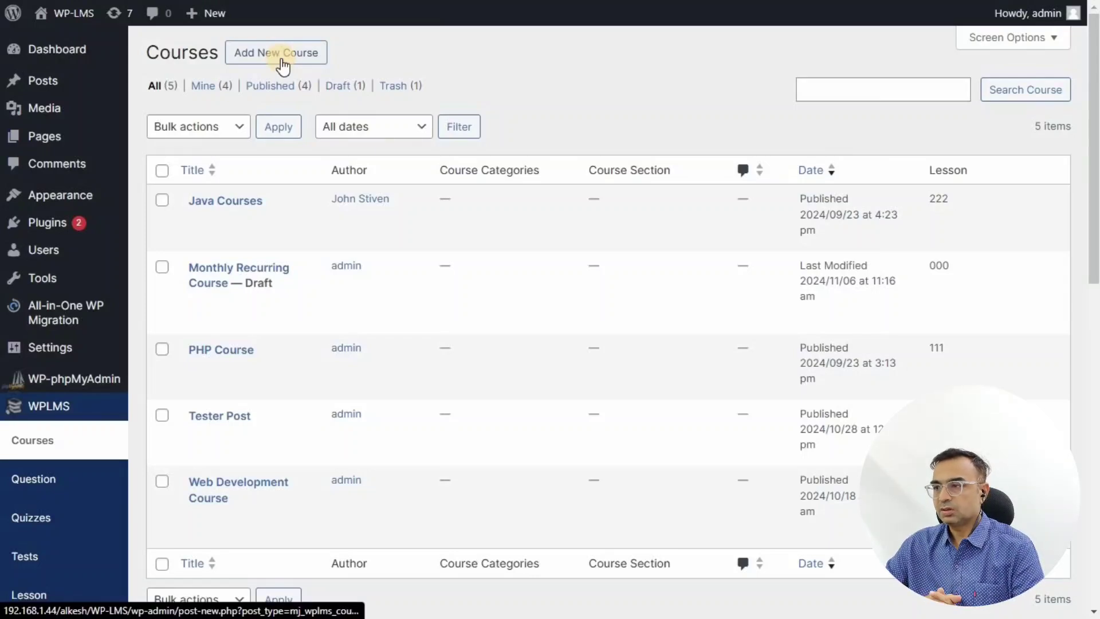
Create a new course titled "Web Design Full Course" with a description starting "Throughout this course, you'll thoroughly understand web design techniques"
left_click(282, 59)
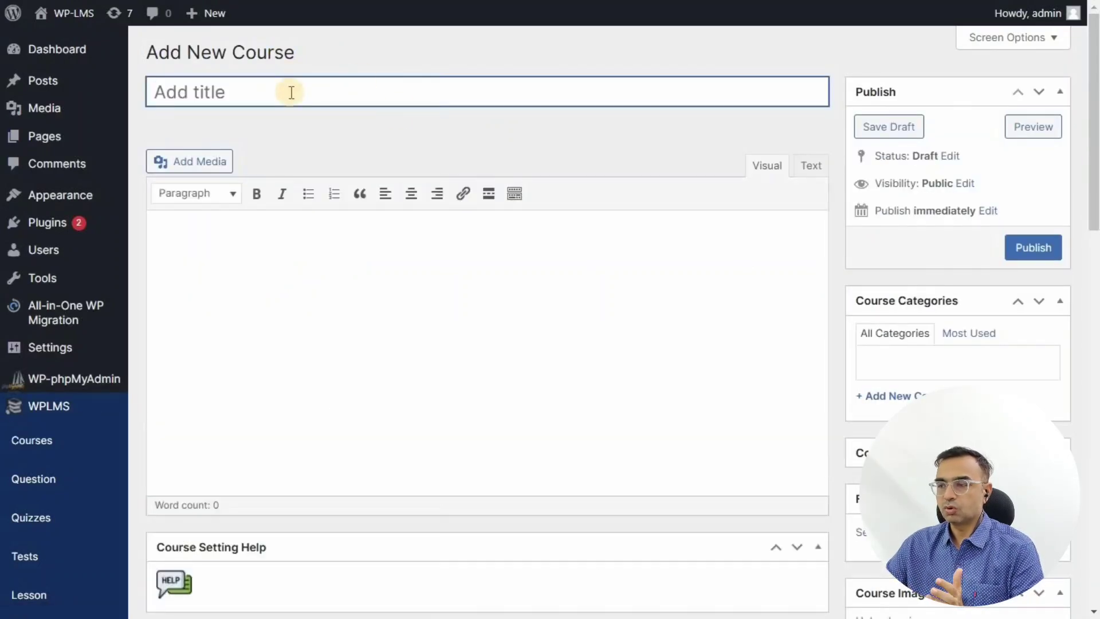
type("Web Design Full Course")
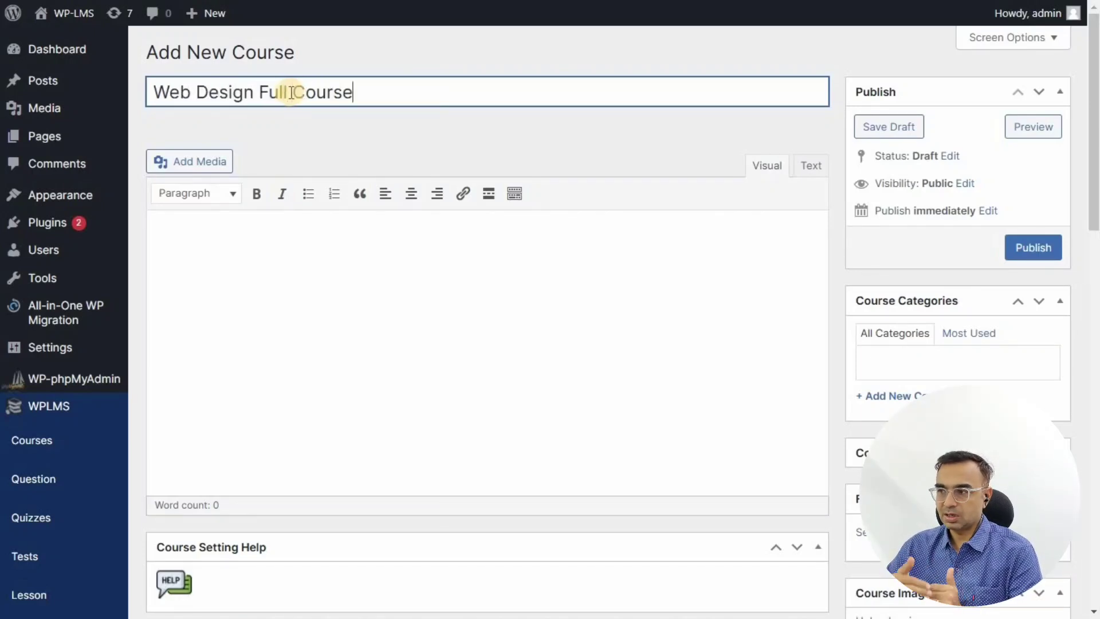
left_click(431, 120)
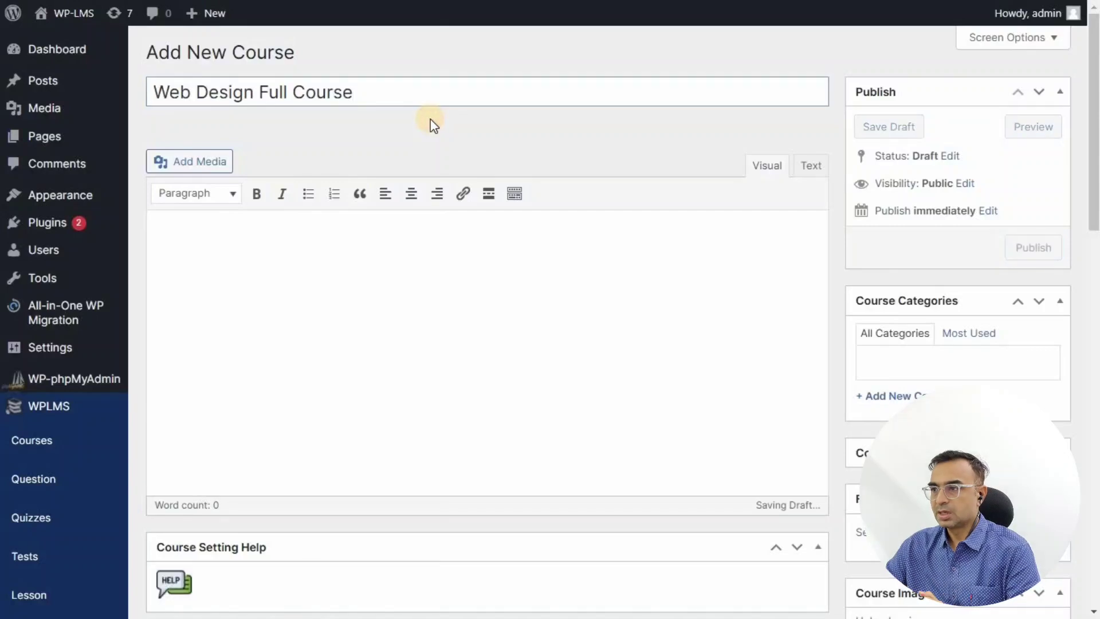
left_click(493, 445)
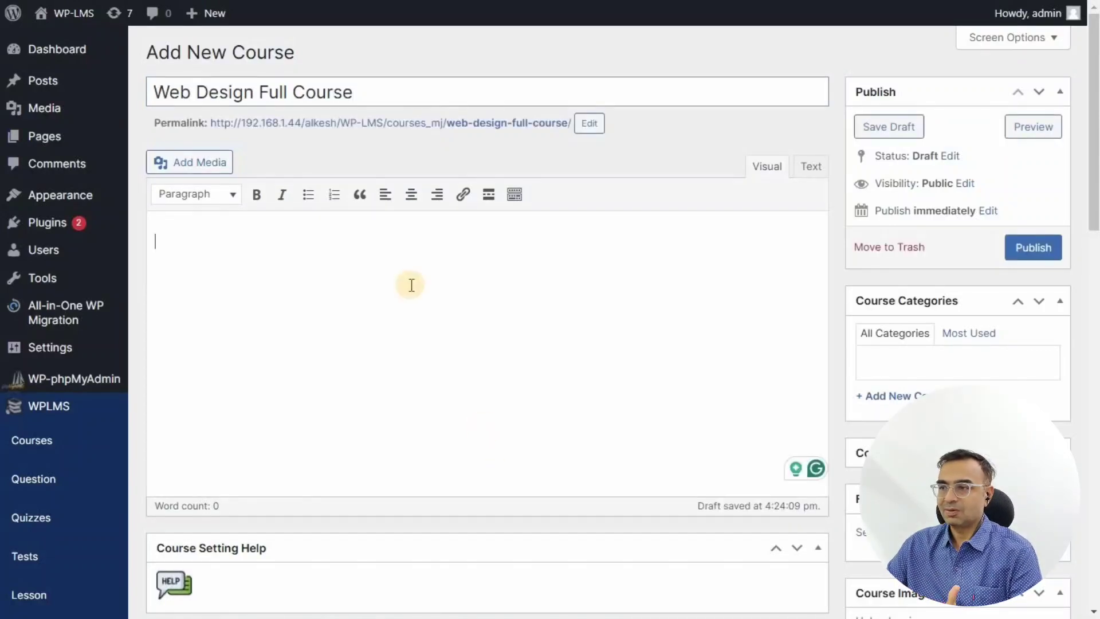
type("Throughout this course, you'll thoroughly understand web design techniques such as wireframing and color theory, and you'll become proficient with tools like Figma and Framer. This isn't just theory—it's practical application. By the time you finish, you'll be ready to design and publish simple websites for paying clients. What You'll Learn: 1. Strategy: Client needs, identify competitors, and develop solutions 2. Structure: Create sitemaps, content documents, and wireframes. 3. Design: Research, moodboards, generate assets, and design in Figma. 4. Development: Build responsive websites with animations in Framer. This course is perfect for beginners who want to dive into web design and develop their skills step-by-step. Whether you're looking to start a new career or just want to design your own website, this course has everything you need.")
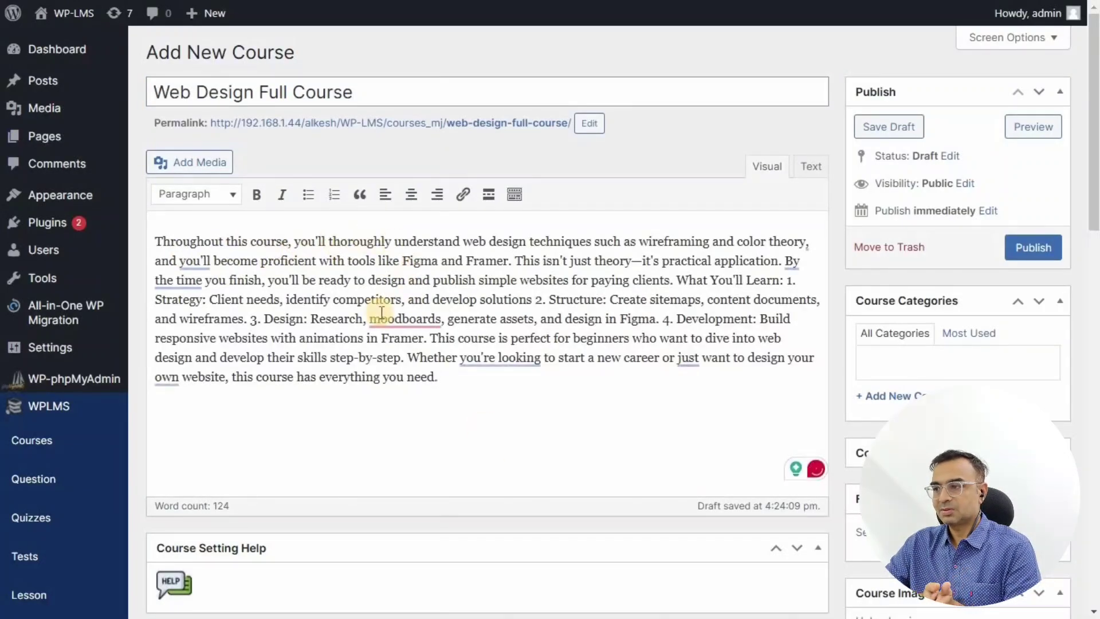
scroll(544, 410, "down", 3)
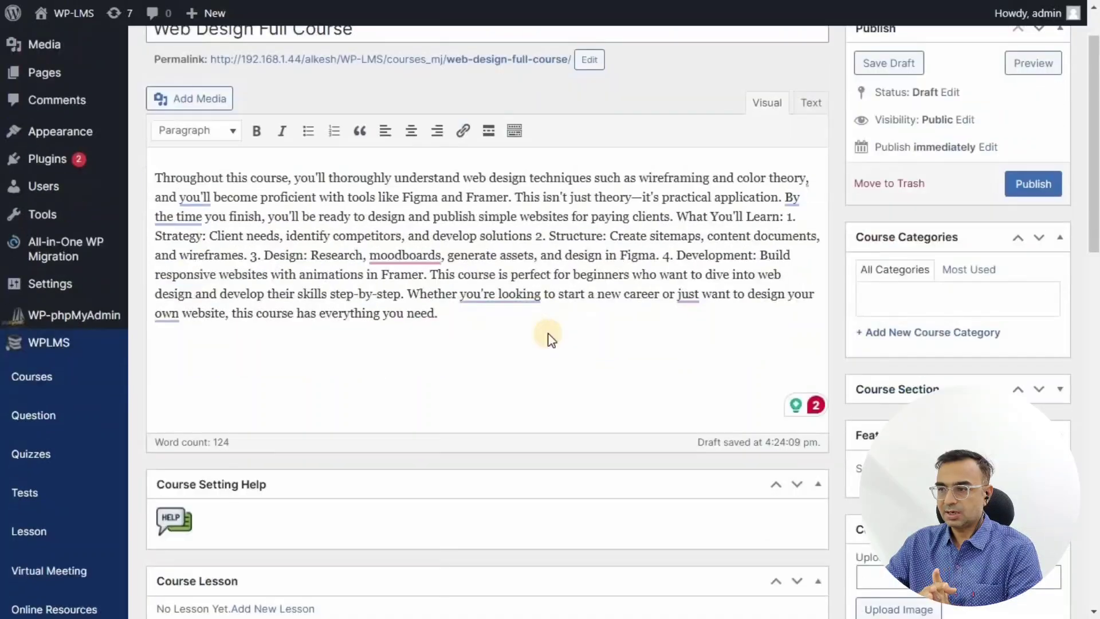
scroll(336, 339, "down", 1)
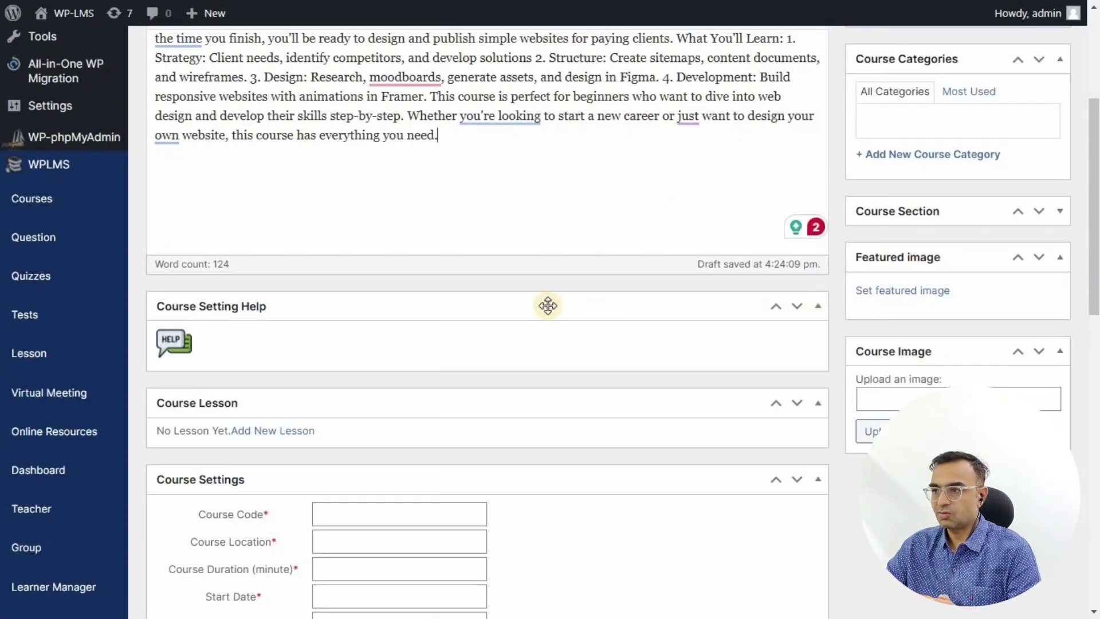
scroll(259, 304, "down", 2)
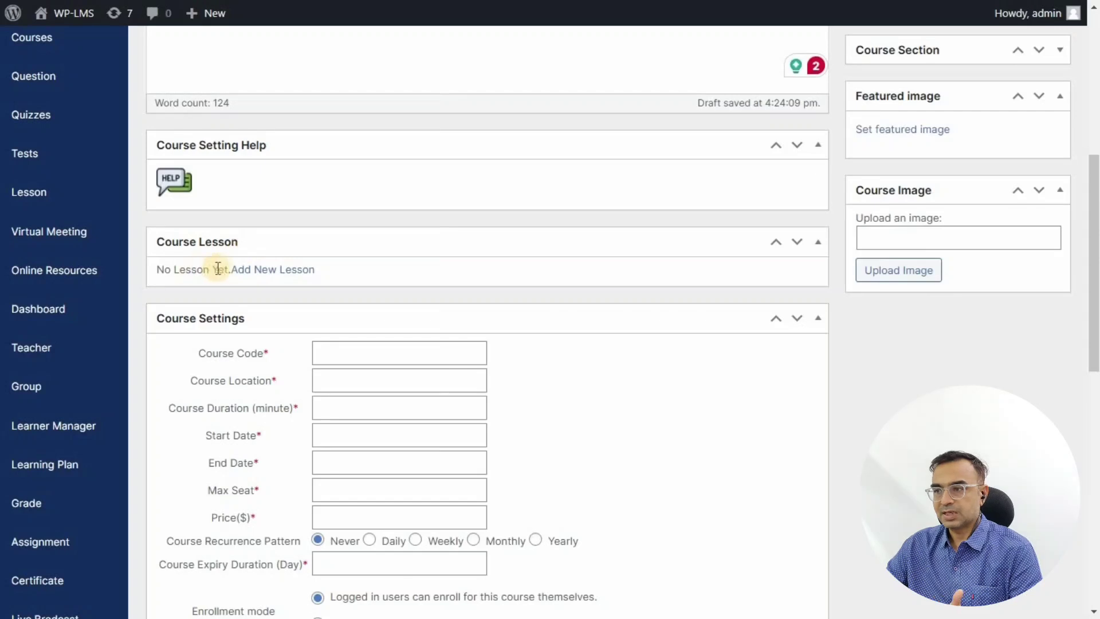
left_click(277, 272)
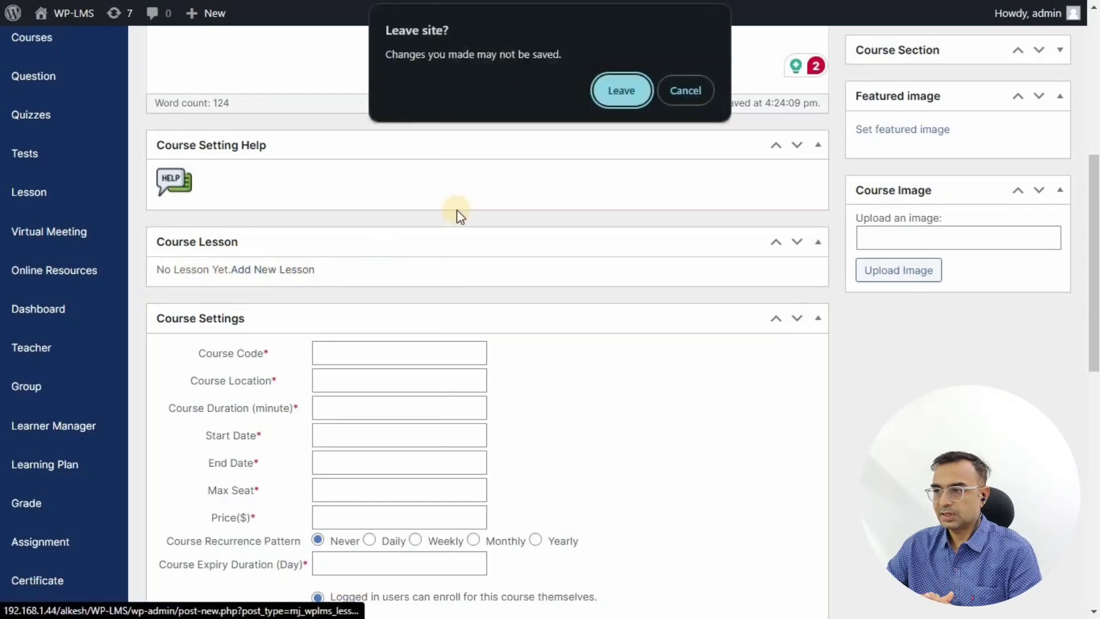
left_click(686, 90)
Fill in the course settings with course code 111997, location Florida and duration 180 Minutes
scroll(289, 301, "down", 1)
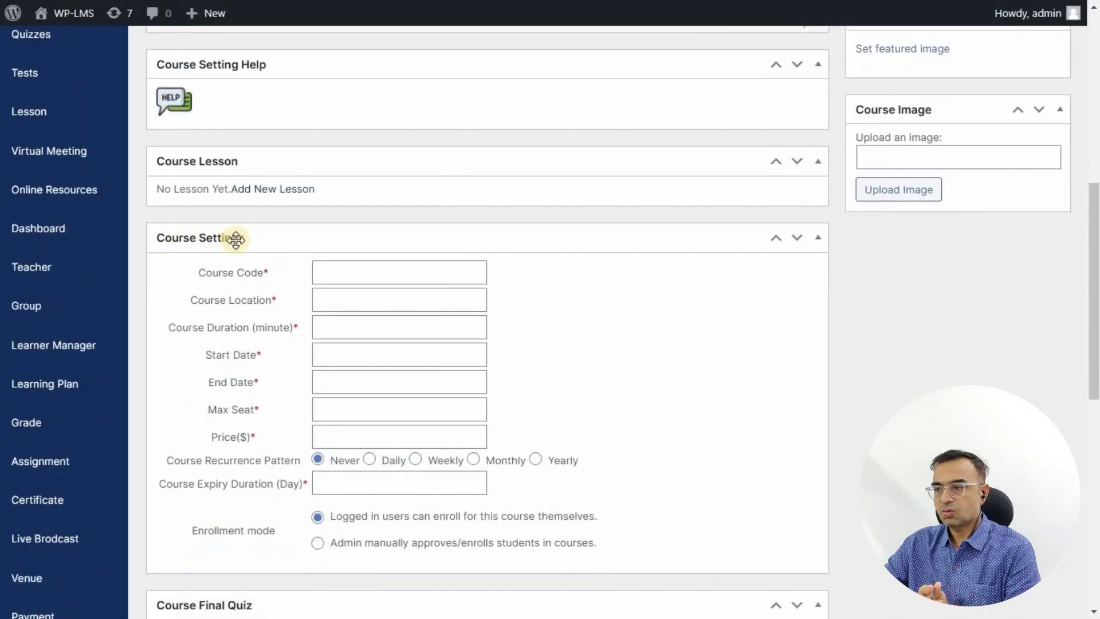
left_click(365, 276)
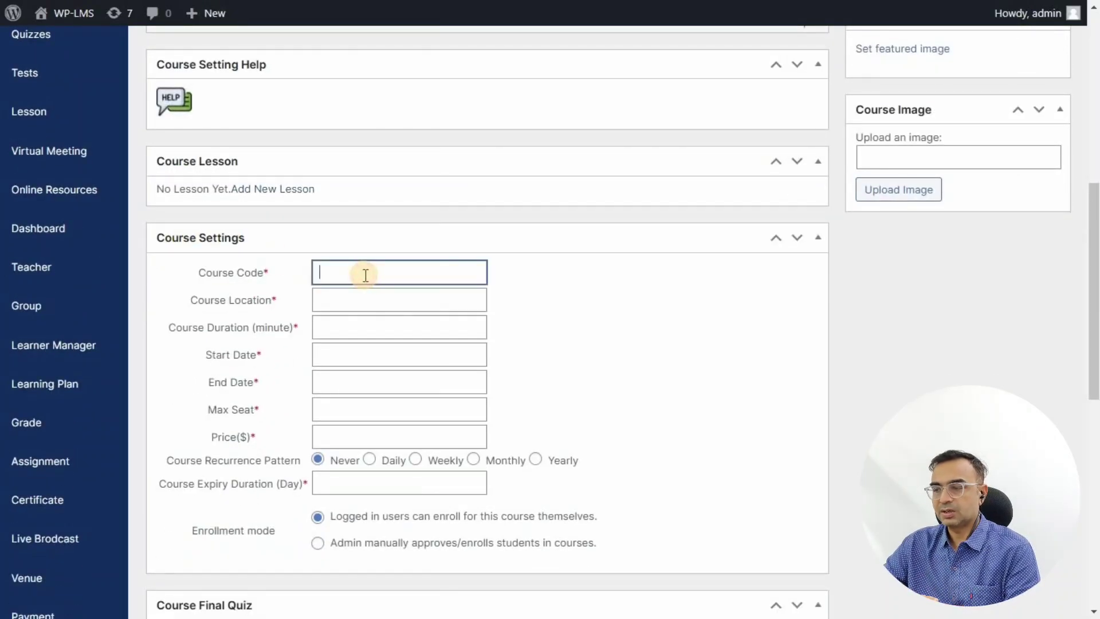
type("11199")
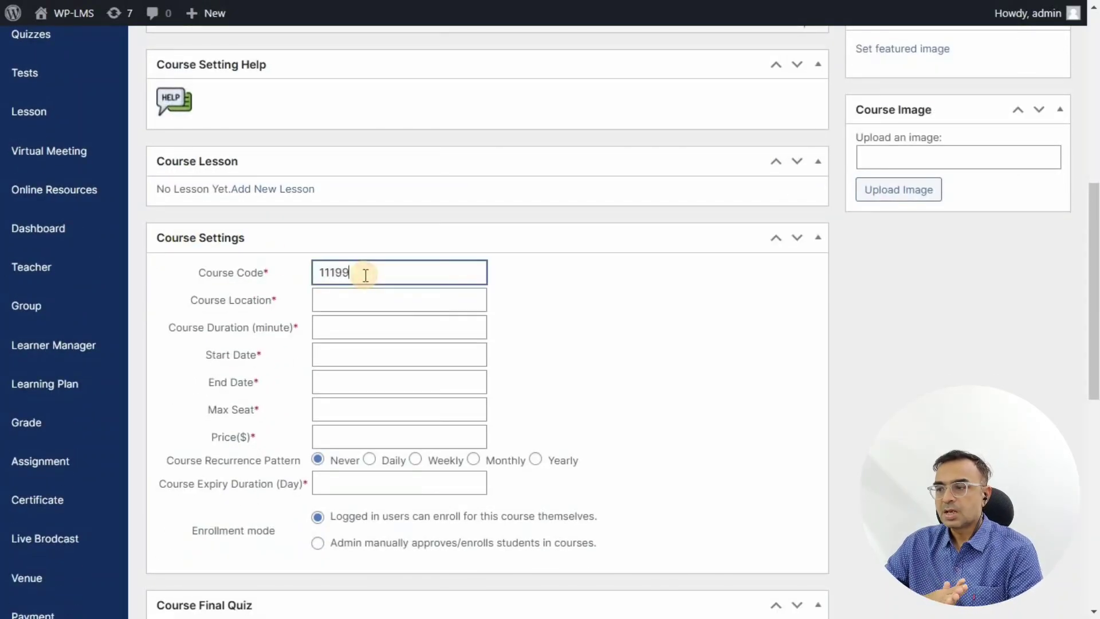
type("7")
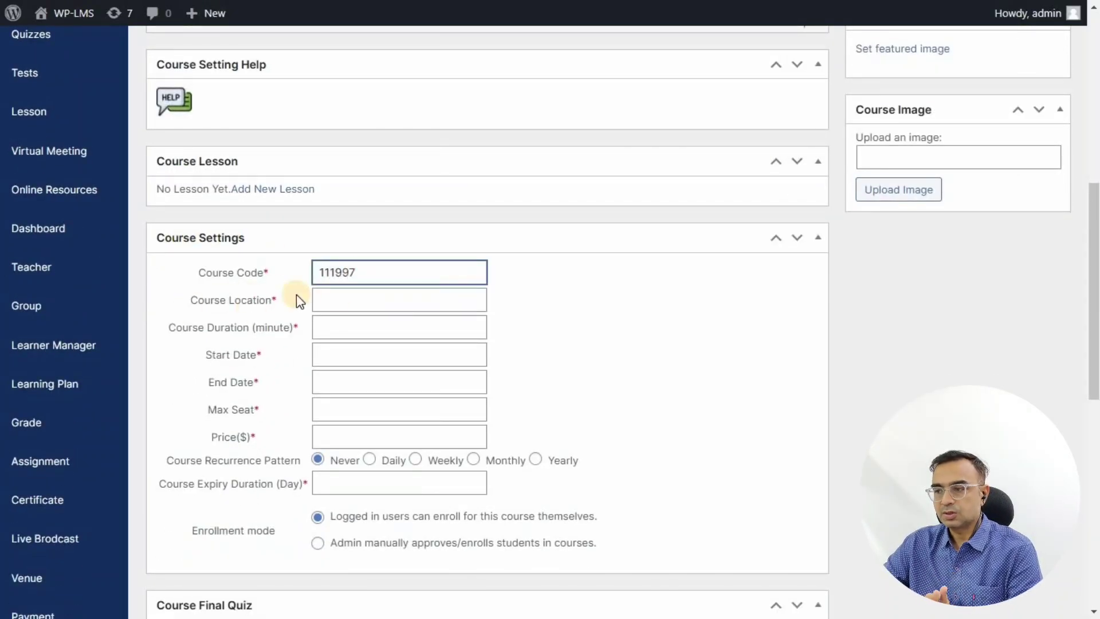
left_click(366, 299)
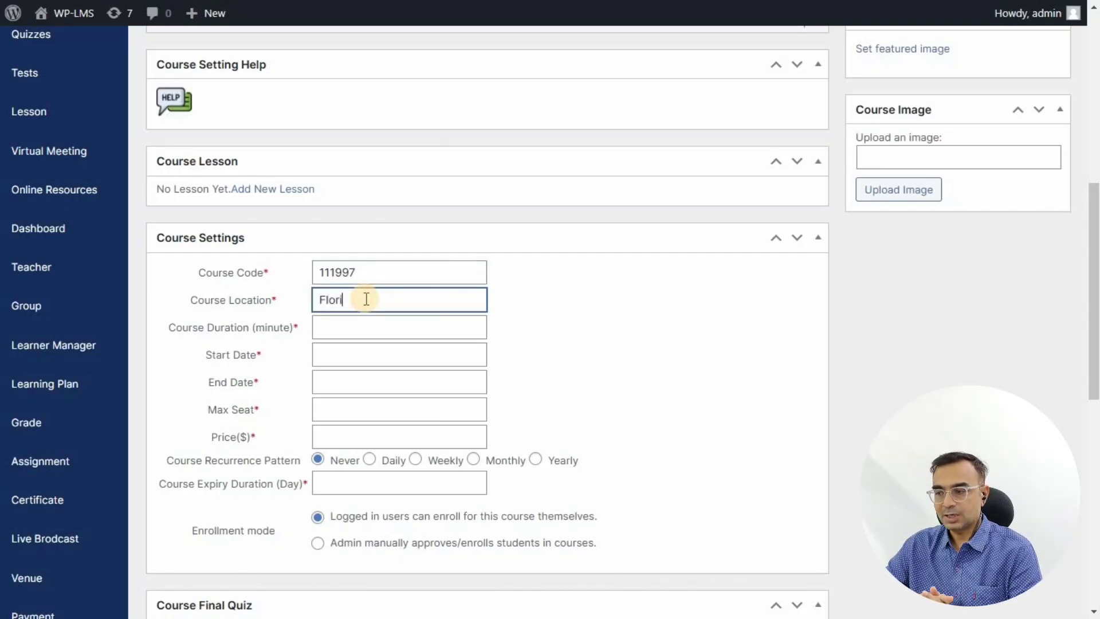
left_click(359, 330)
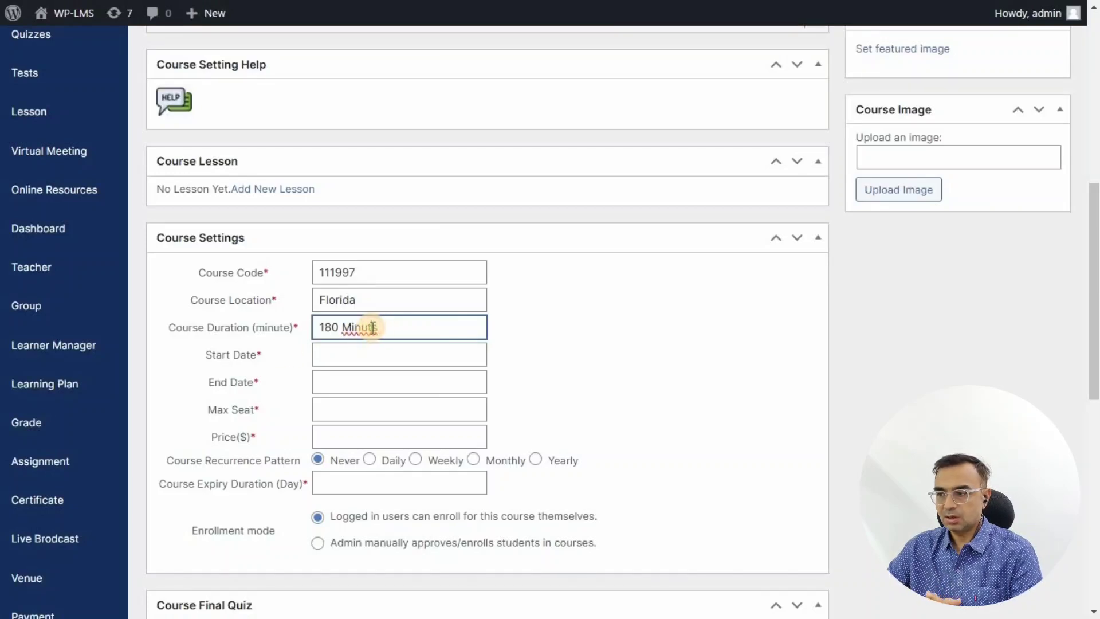
left_click(372, 327)
type("es")
Set the course's start date to 11/20/2024 and its end date to 11/30/2024
left_click(373, 353)
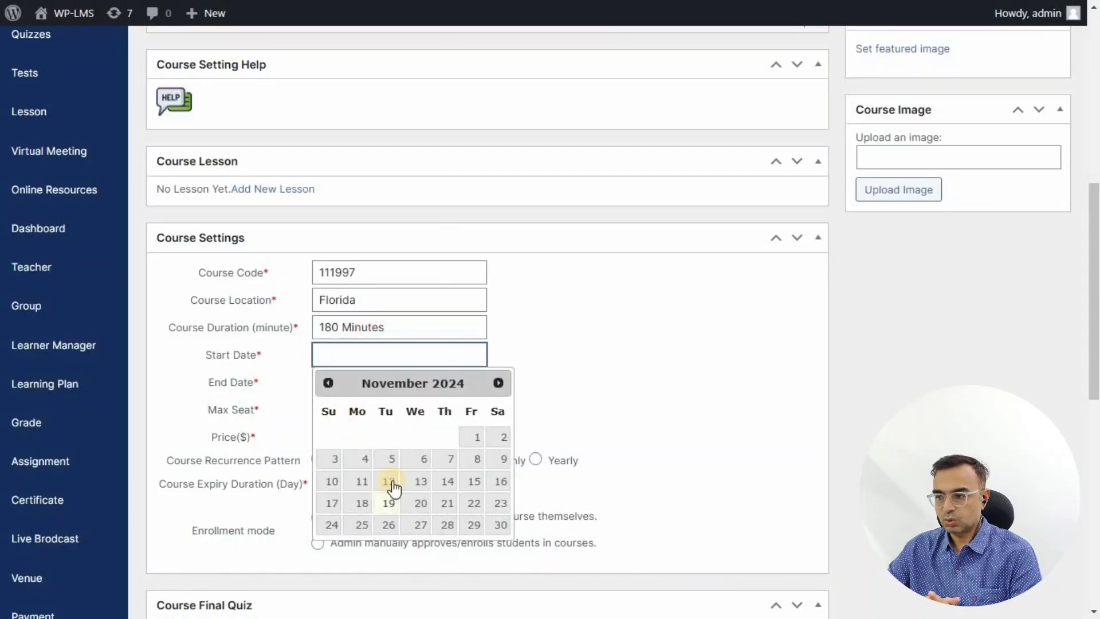
left_click(422, 504)
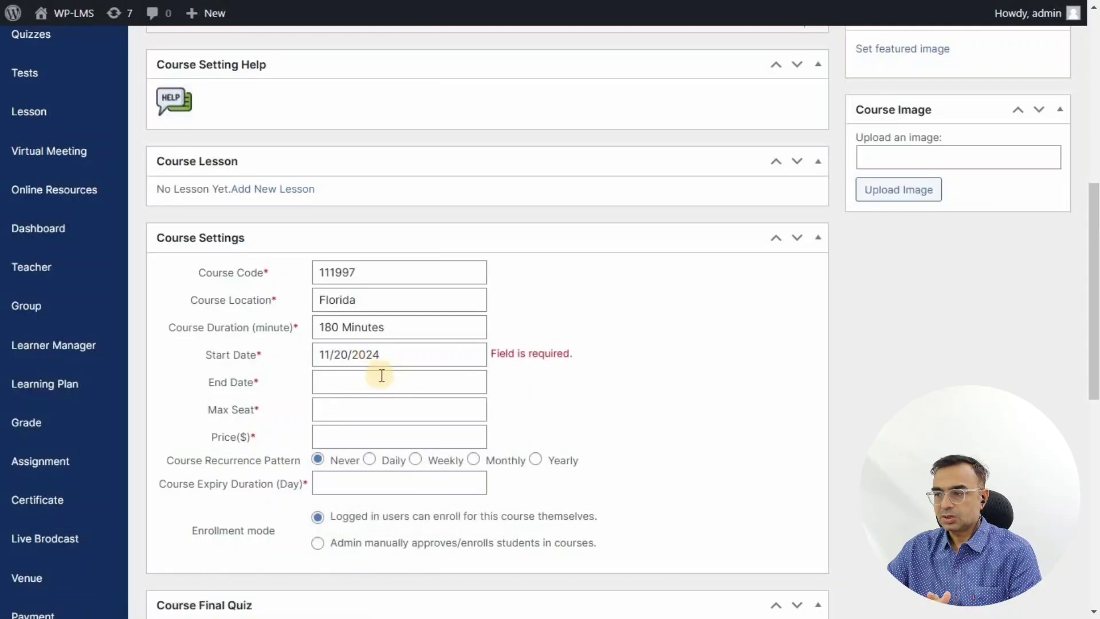
left_click(397, 381)
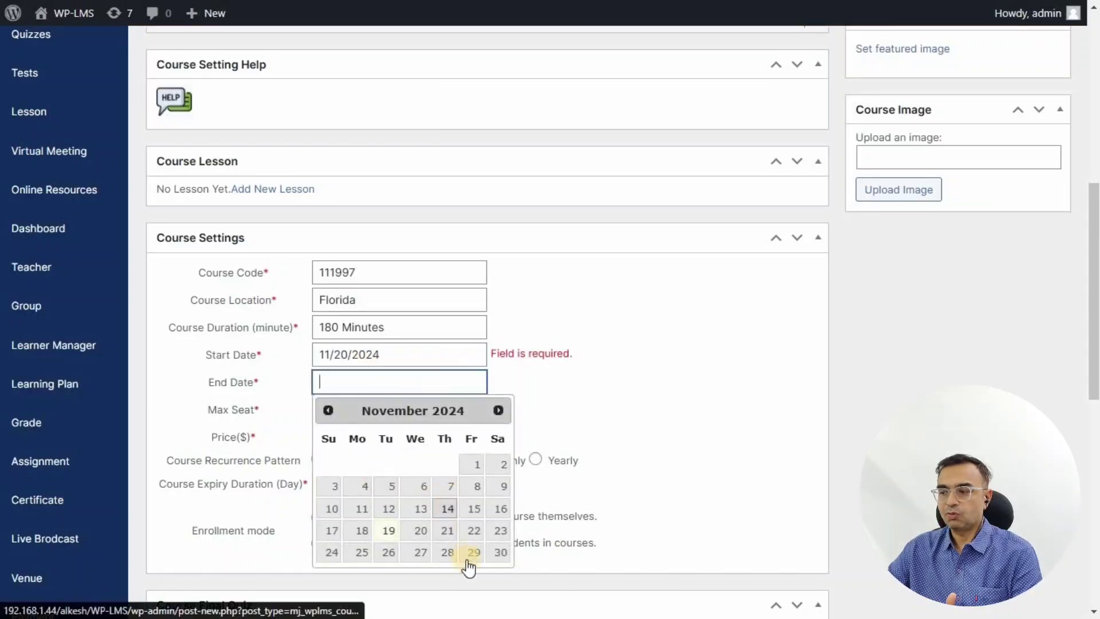
left_click(500, 553)
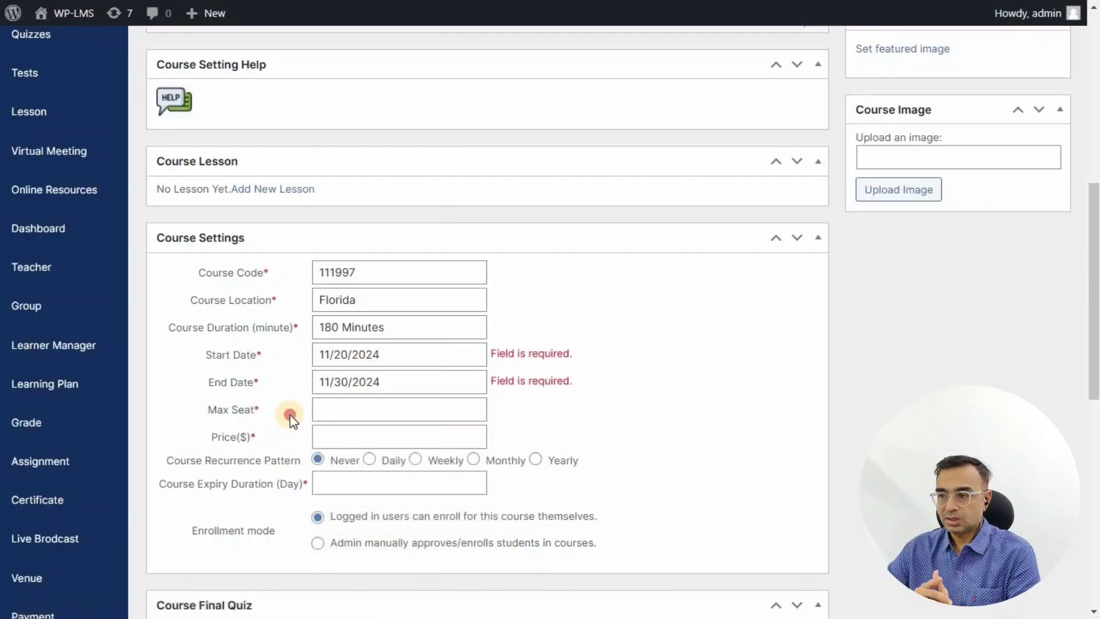
Set the course's maximum seats to 500, its price to $150 and its expiry duration to 180 days
left_click(383, 413)
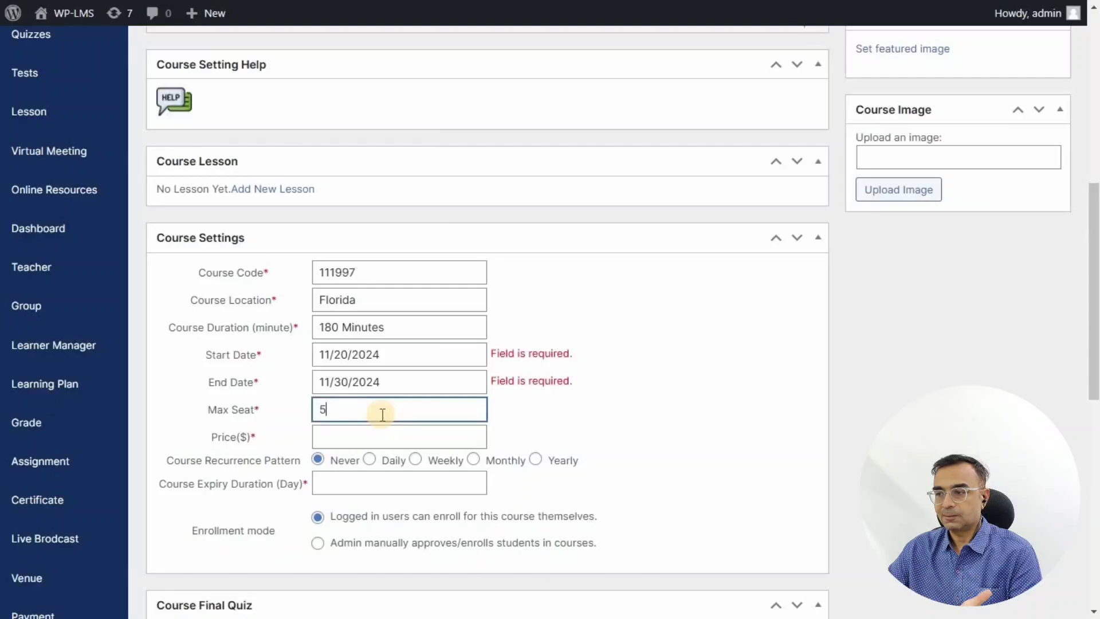
scroll(382, 412, "down", 1)
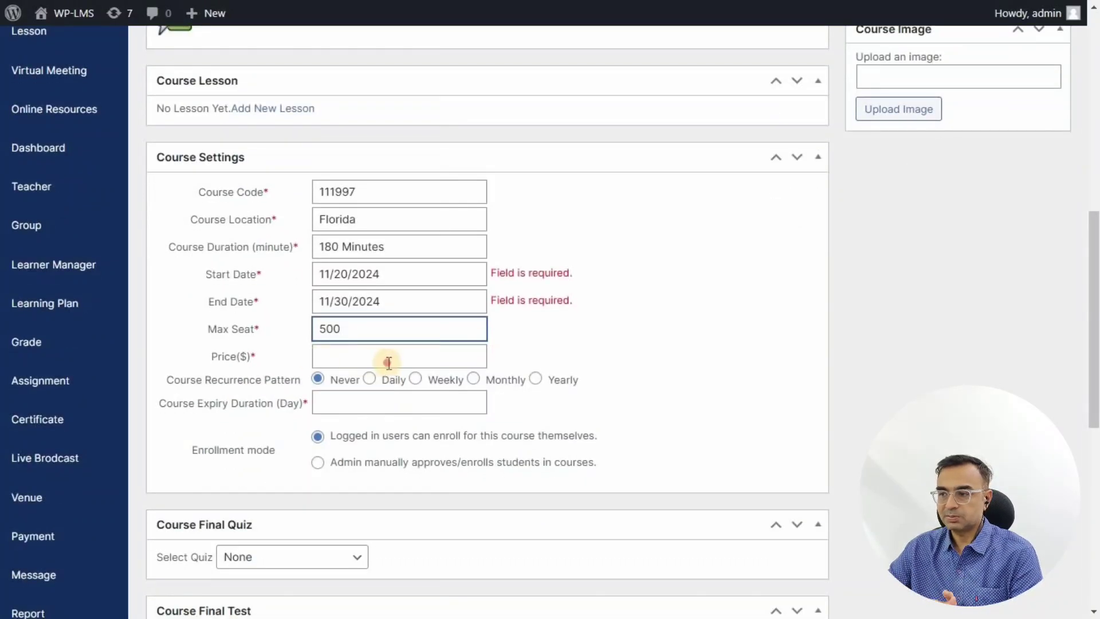
left_click(389, 362)
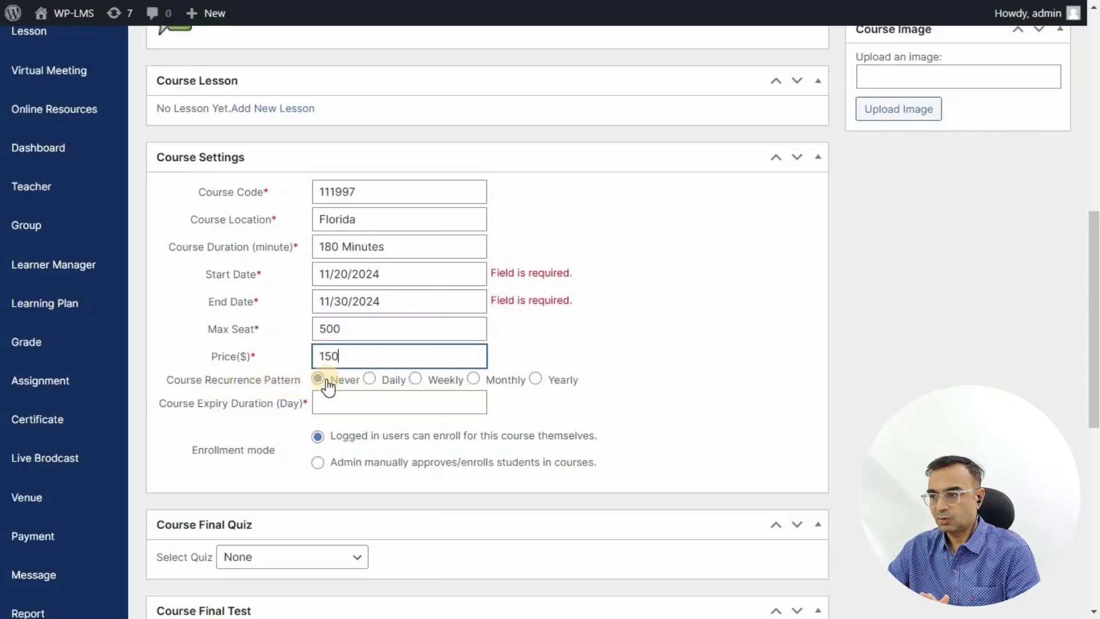
scroll(218, 329, "down", 1)
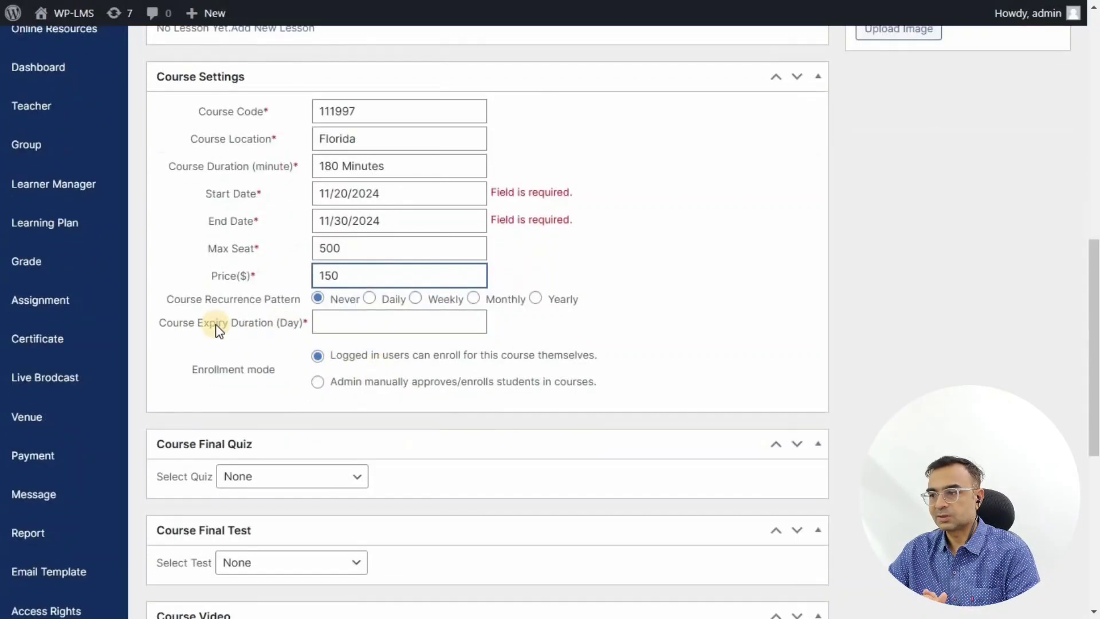
left_click(354, 321)
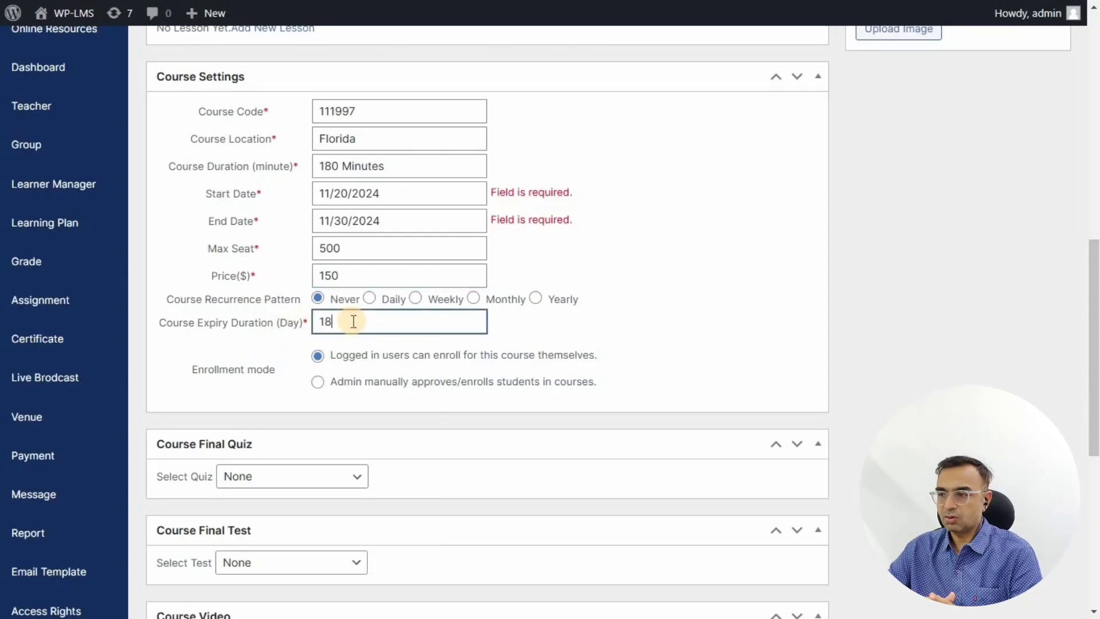
scroll(412, 355, "down", 2)
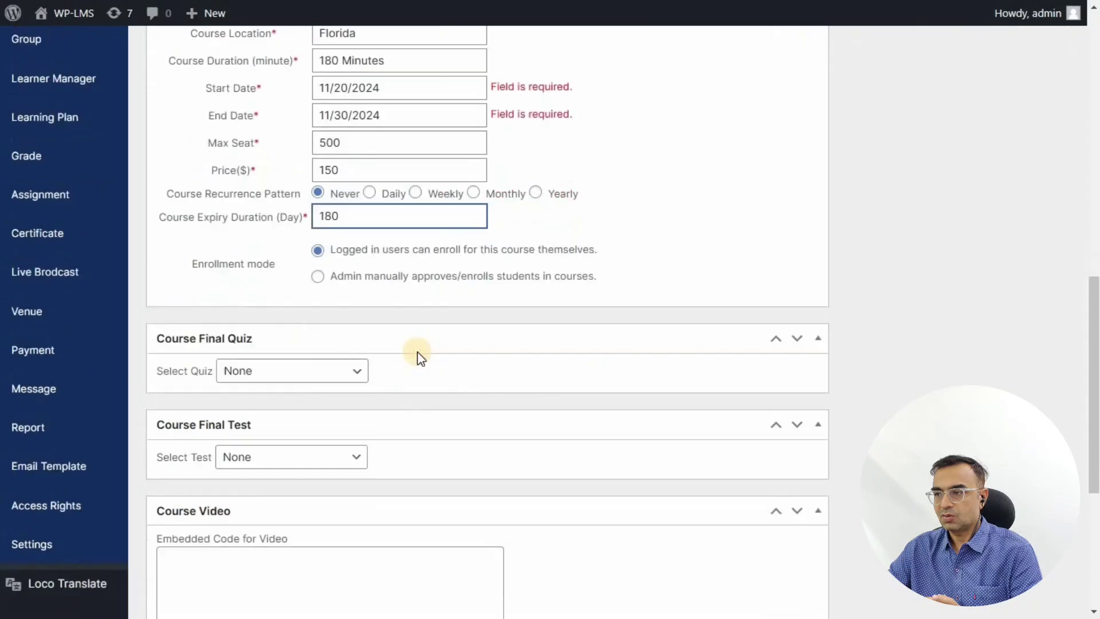
left_click(336, 263)
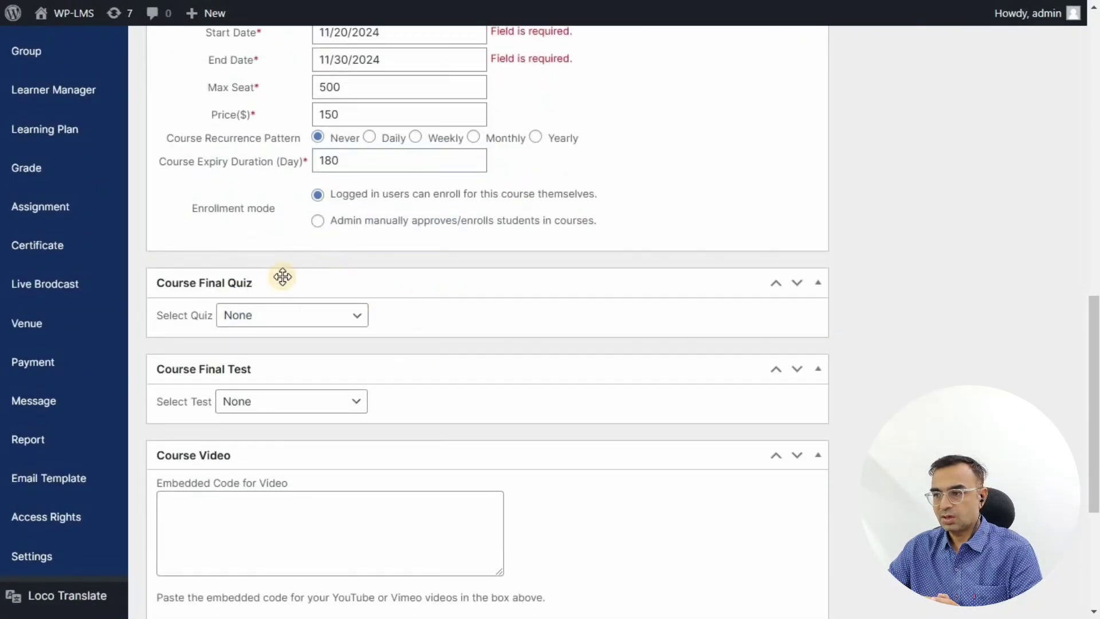
Assign Java Quizes as the course's final quiz and Java Test Unique as its final test
left_click(335, 324)
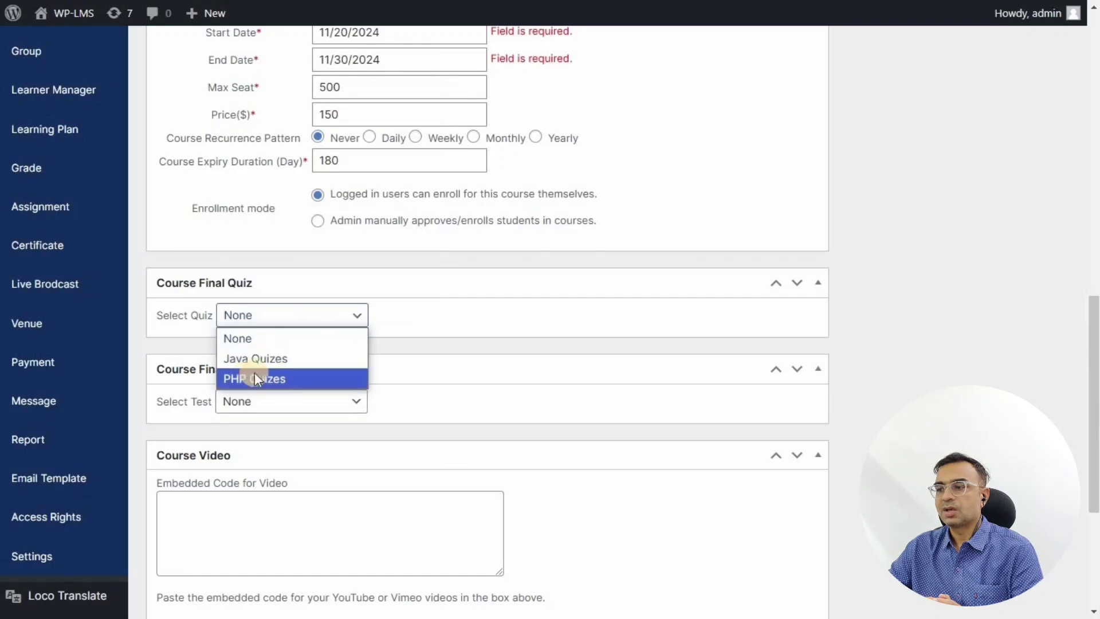
left_click(269, 359)
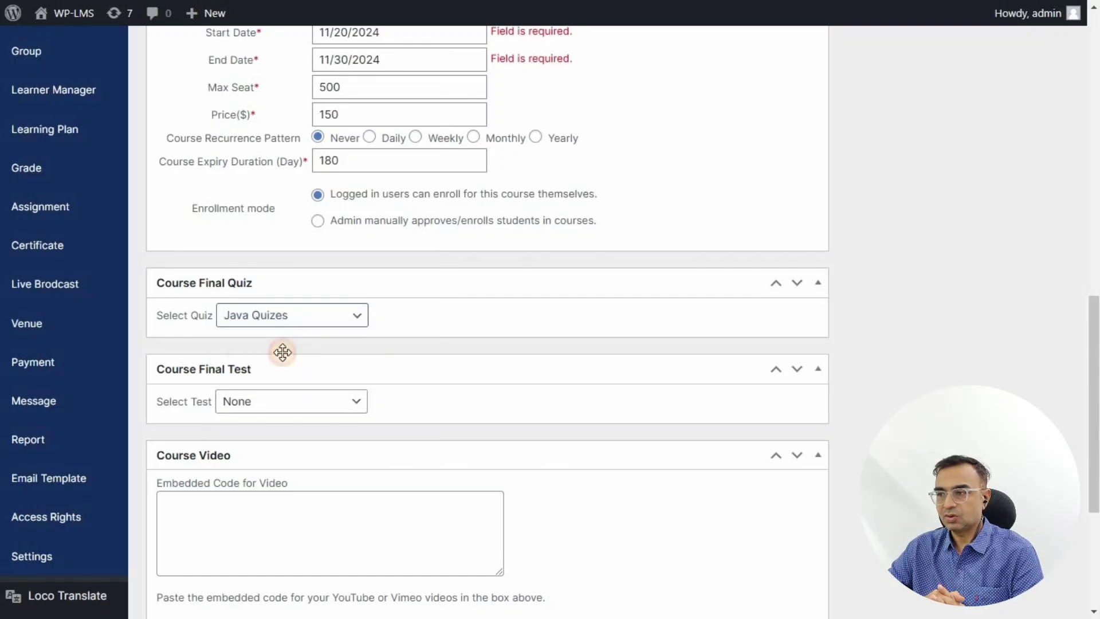
scroll(278, 294, "down", 1)
left_click(274, 322)
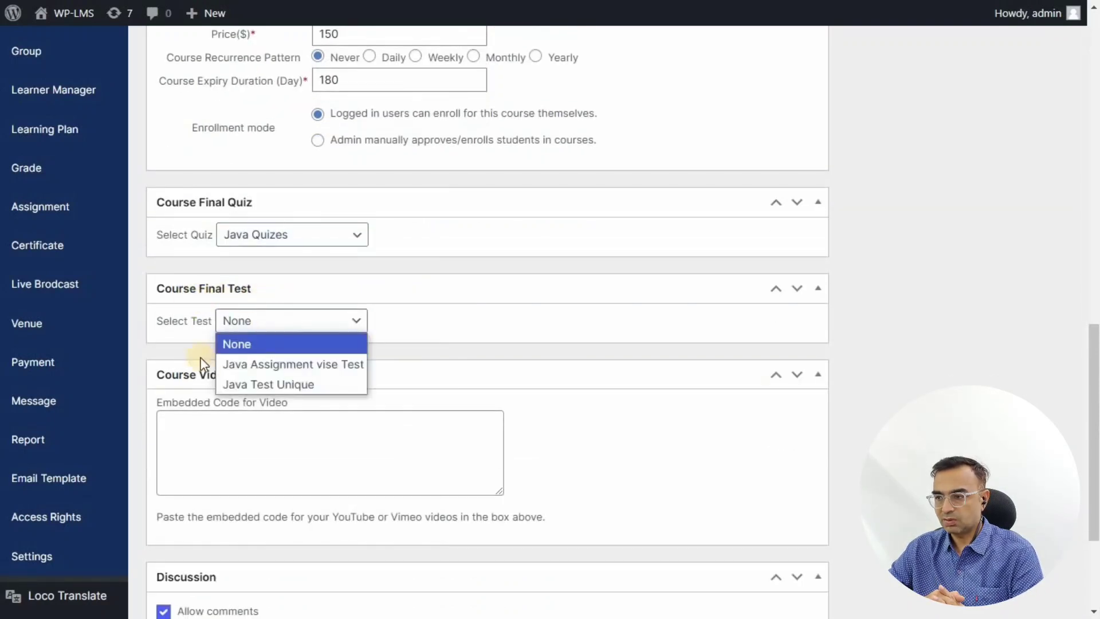
left_click(274, 382)
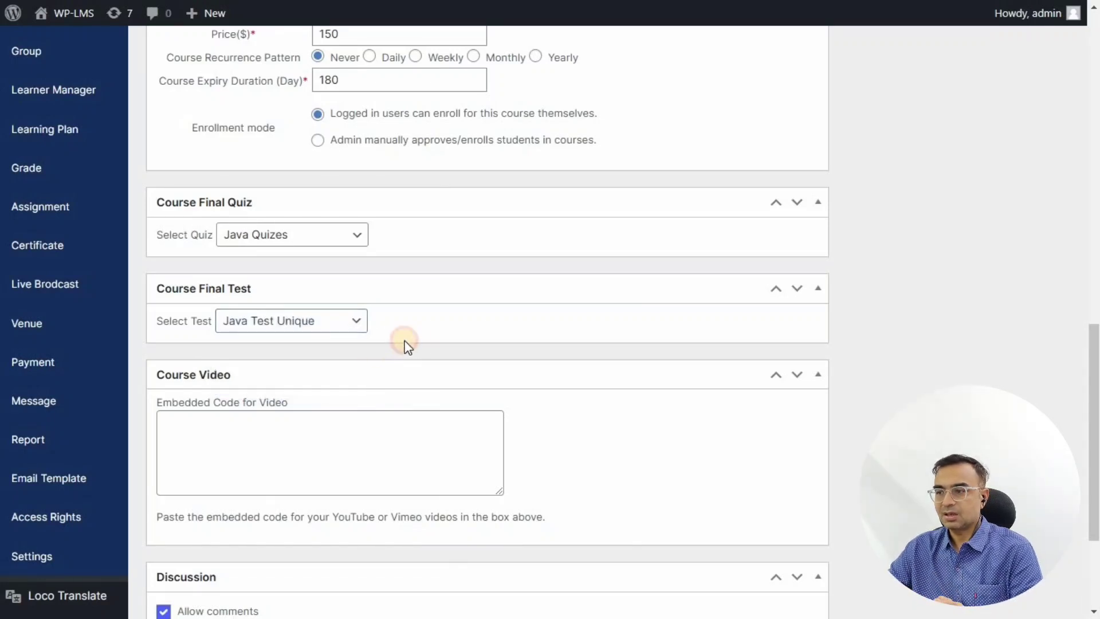
scroll(261, 344, "down", 1)
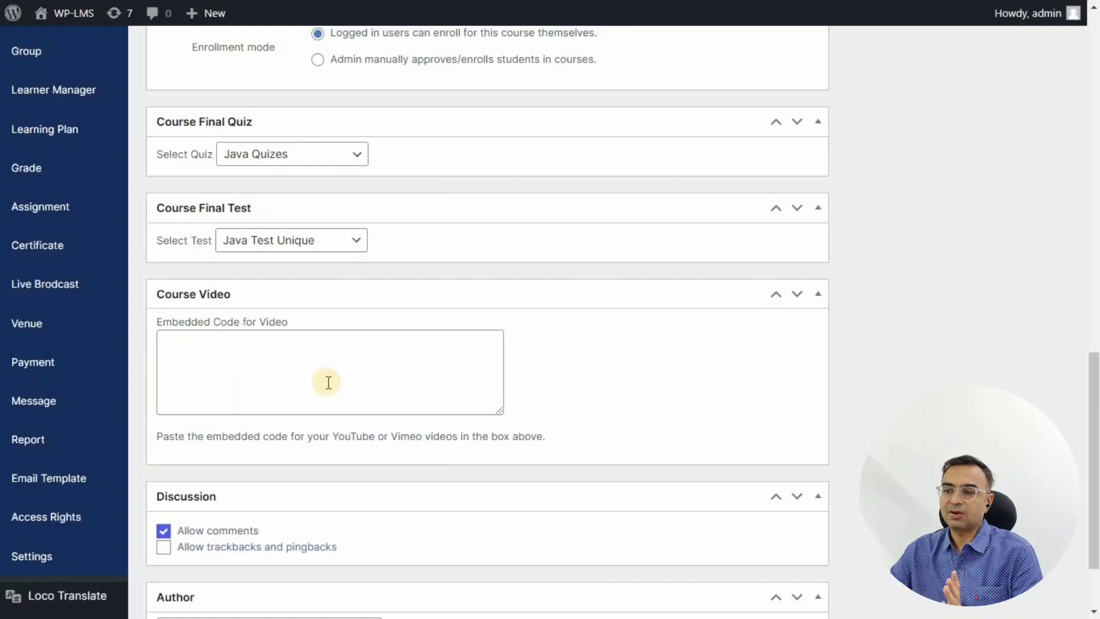
left_click(348, 370)
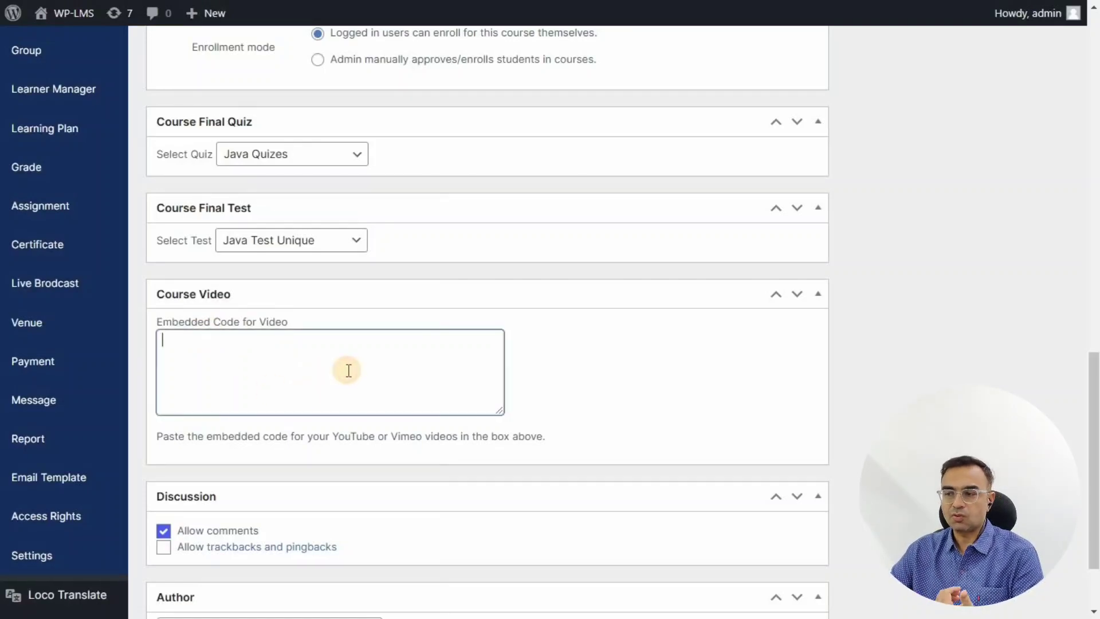
type("<iframe width=\"560\" height=\"315\" src=\"https://www.youtube.com/embed/_UEdm9GLDkk?si=NIP8GHs-_rL8vmnT\" title=\"YouTube video player\" frameborder=\"0\" allow=\"accelerometer; autoplay; clipboard-write; encrypted-media; gyroscope; picture-in-picture; web-share\" referrerpolicy=\"strict-origin-when-cross-origin\" allowfullscreen></iframe>")
scroll(337, 370, "up", 3)
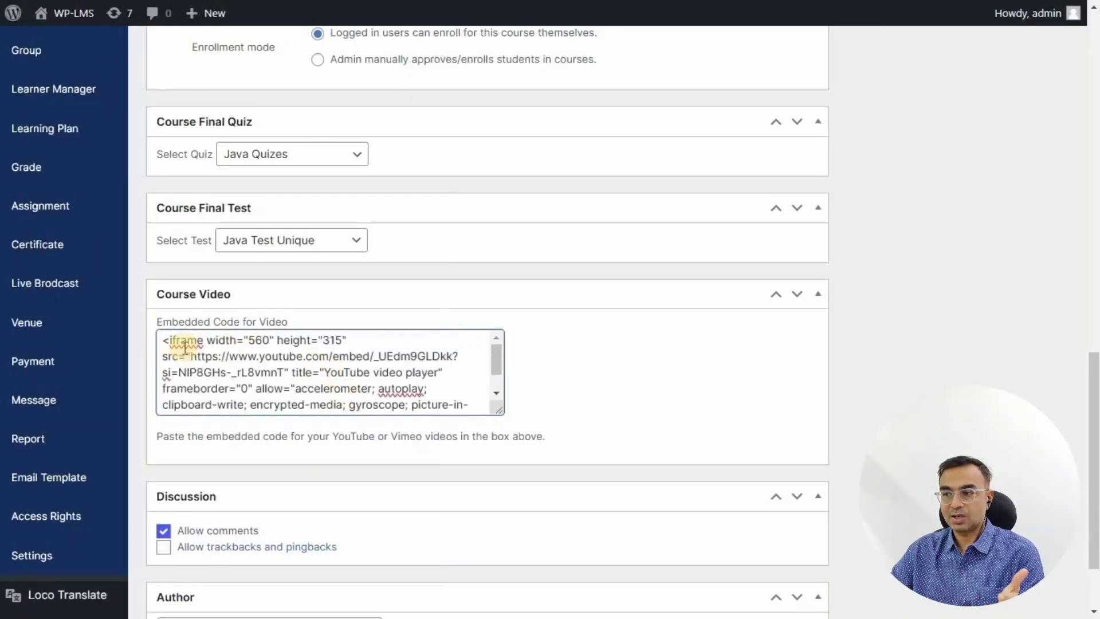
scroll(338, 344, "down", 2)
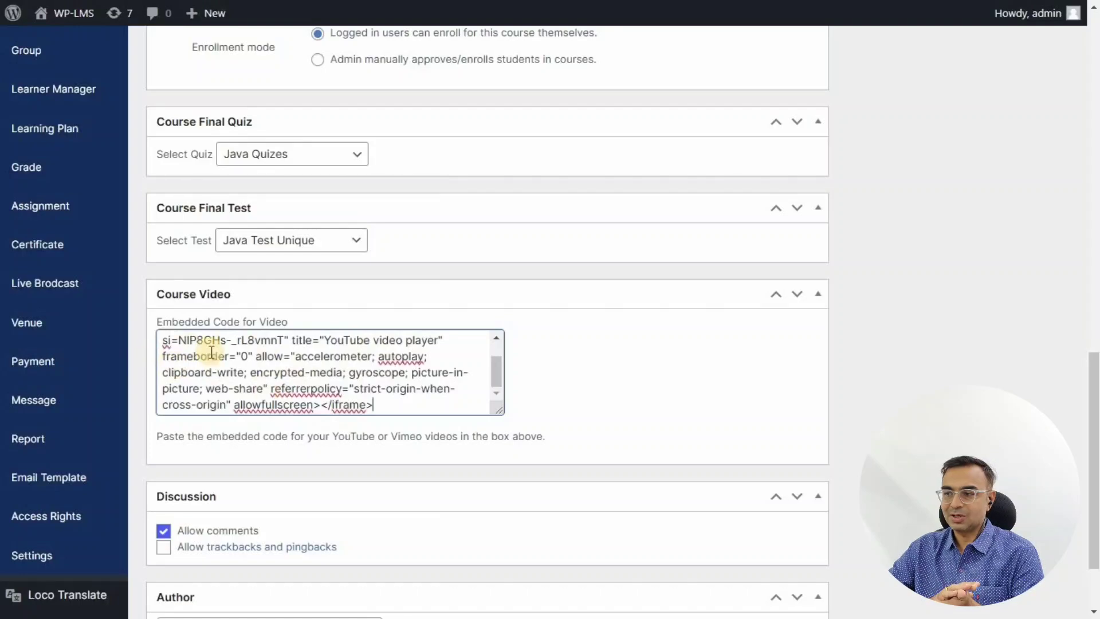
scroll(298, 371, "down", 2)
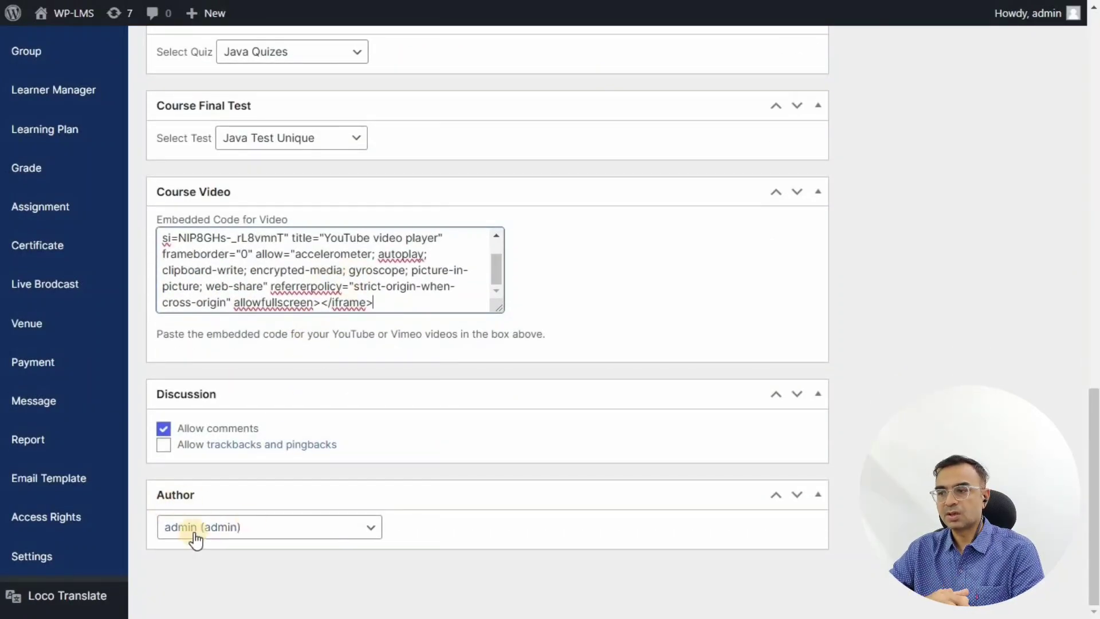
Check the available course authors and review the entered course settings
left_click(227, 532)
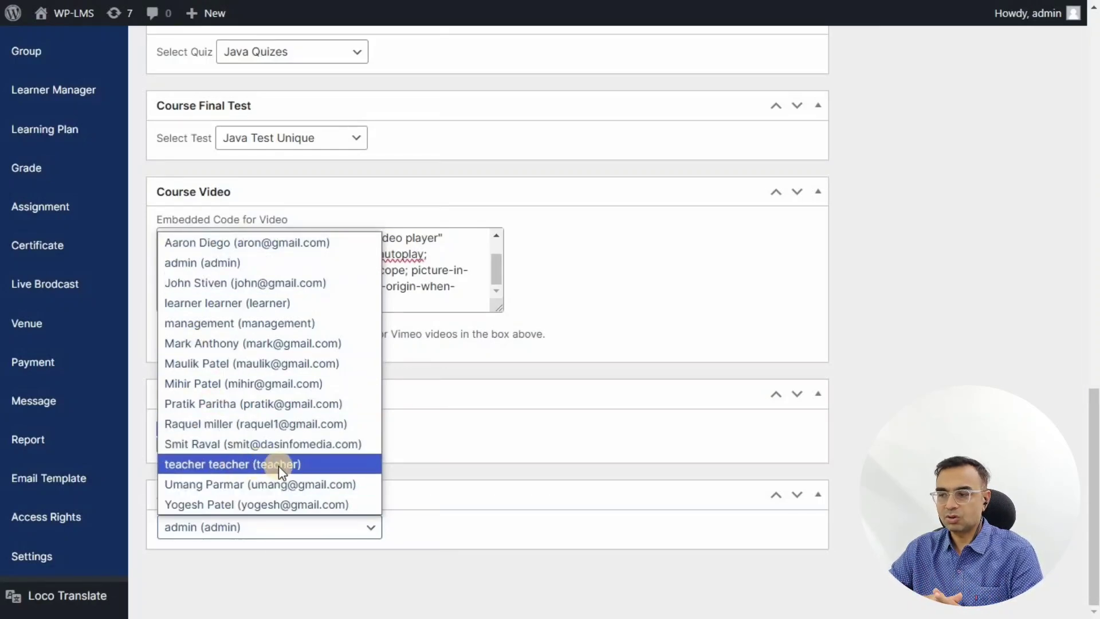
left_click(896, 408)
scroll(896, 408, "up", 2)
scroll(897, 407, "up", 12)
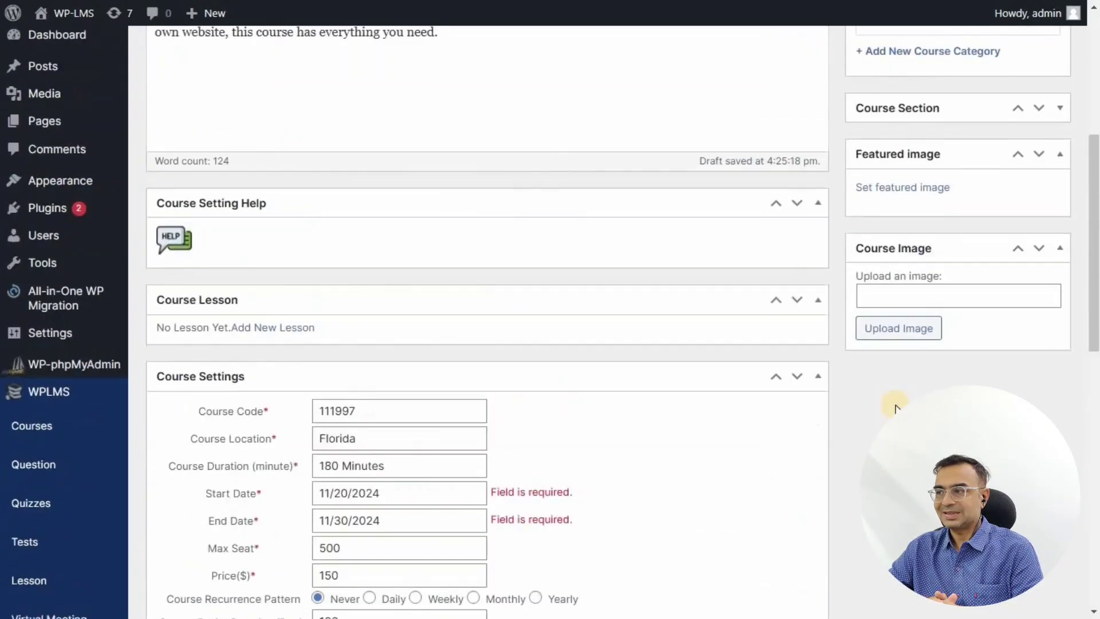
scroll(896, 408, "down", 4)
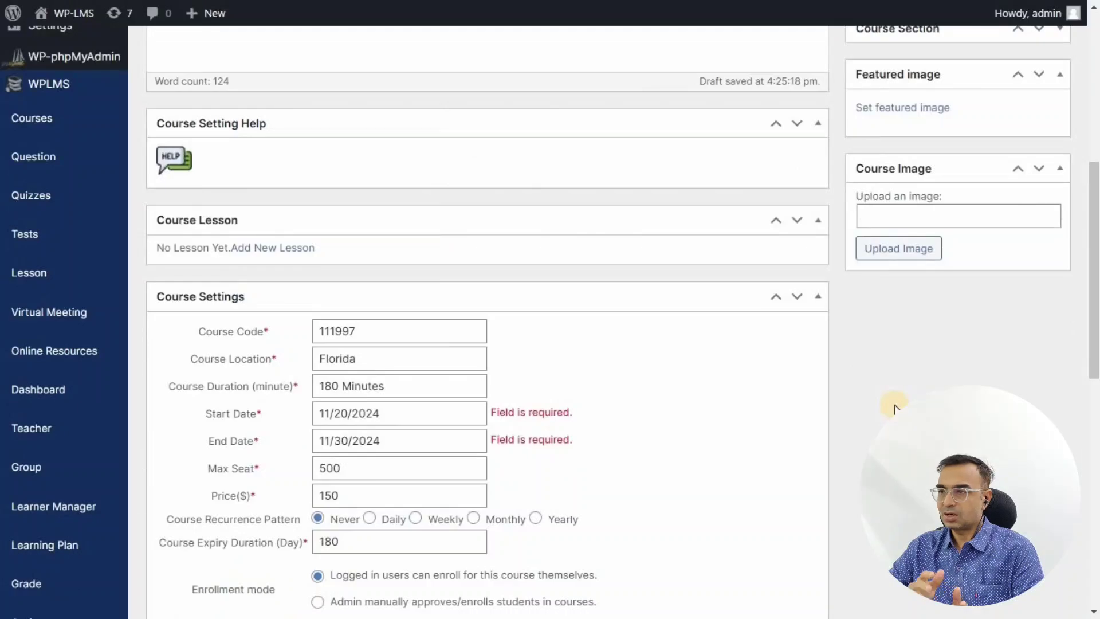
scroll(896, 408, "up", 7)
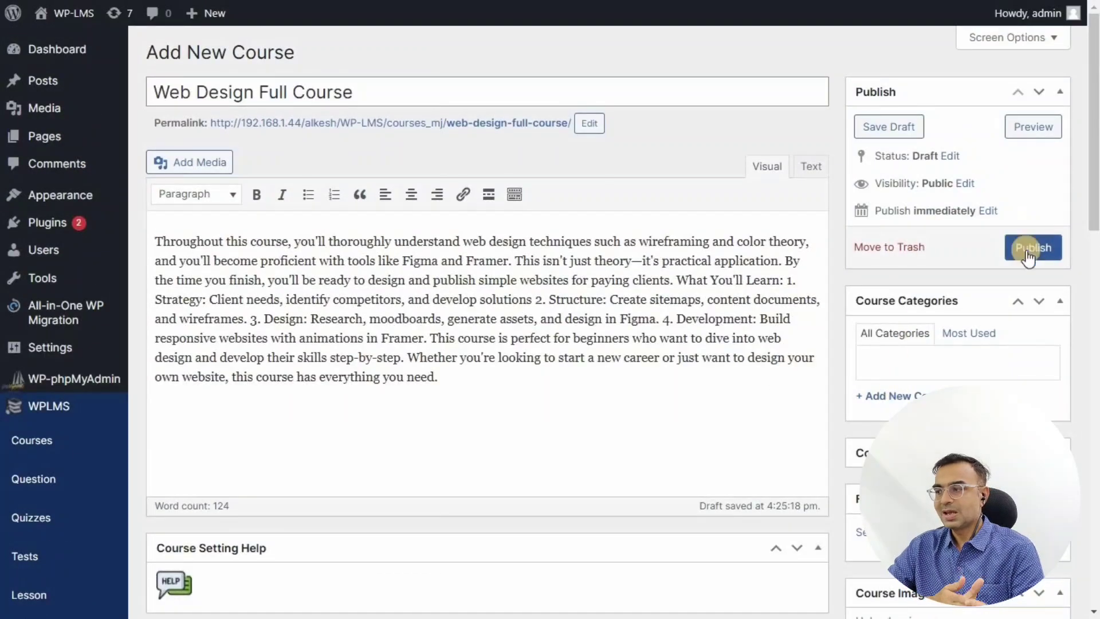
Publish the Web Design Full Course, accepting the request to leave the page
left_click(1025, 254)
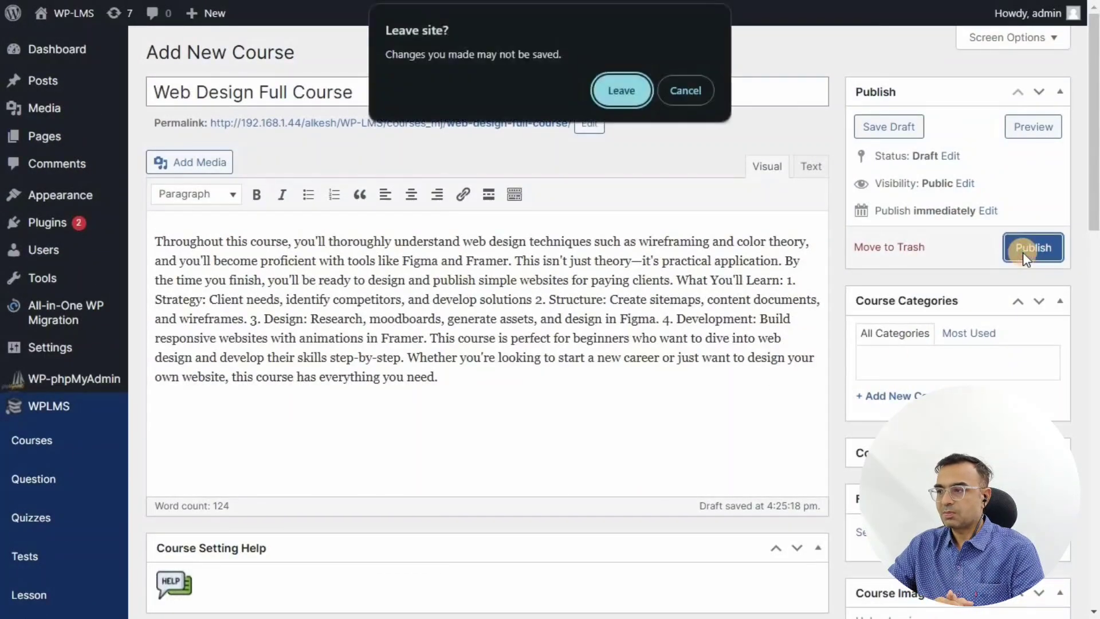
left_click(615, 93)
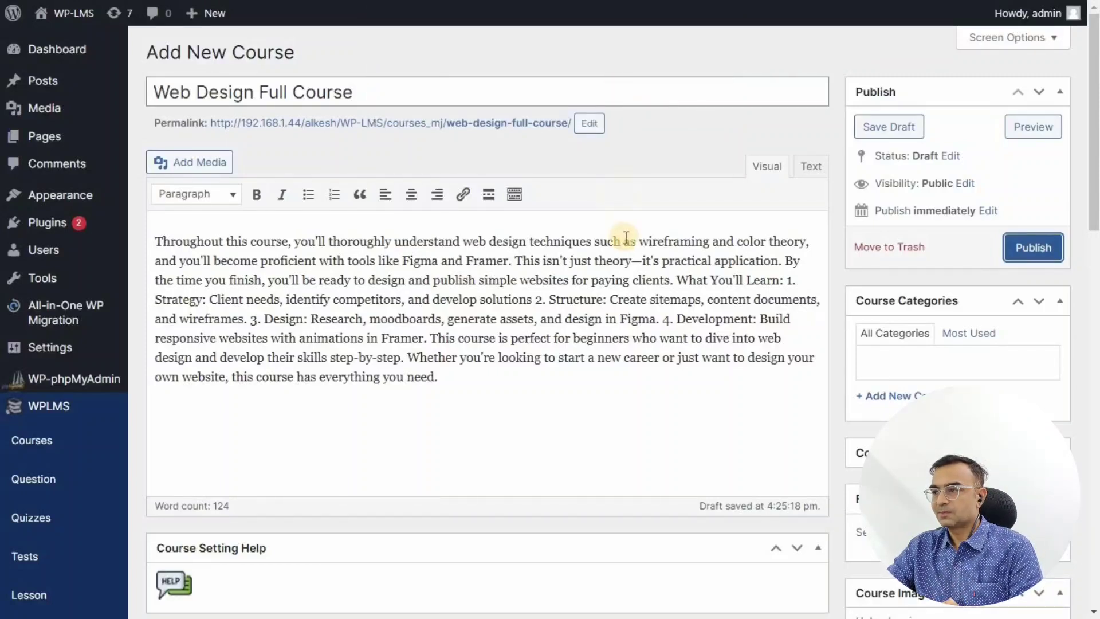
left_click(1027, 246)
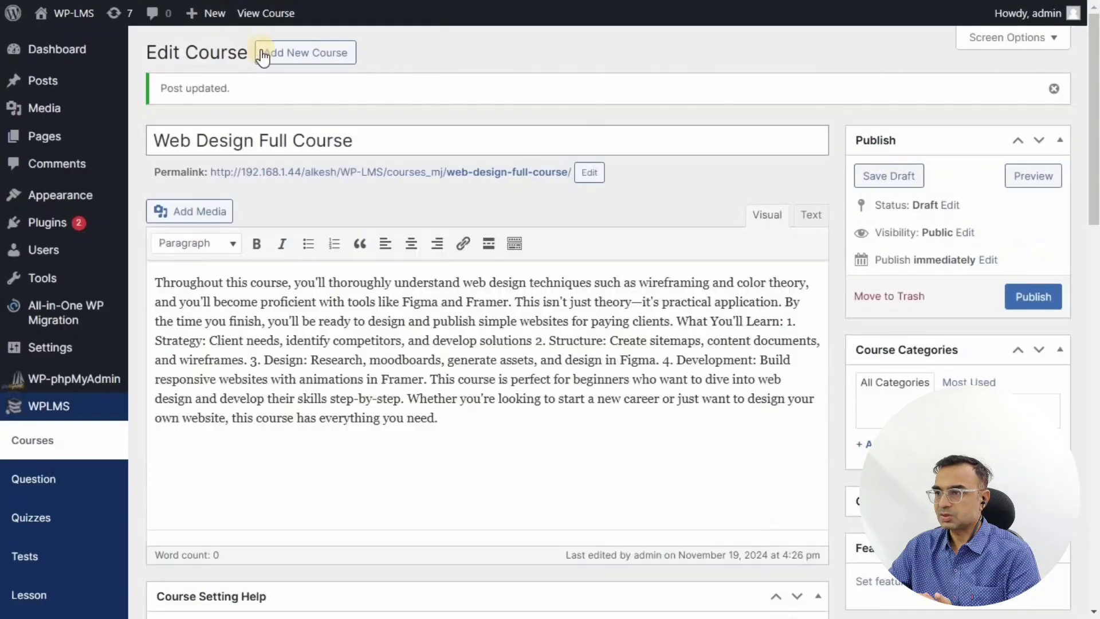
left_click_drag(163, 88, 236, 100)
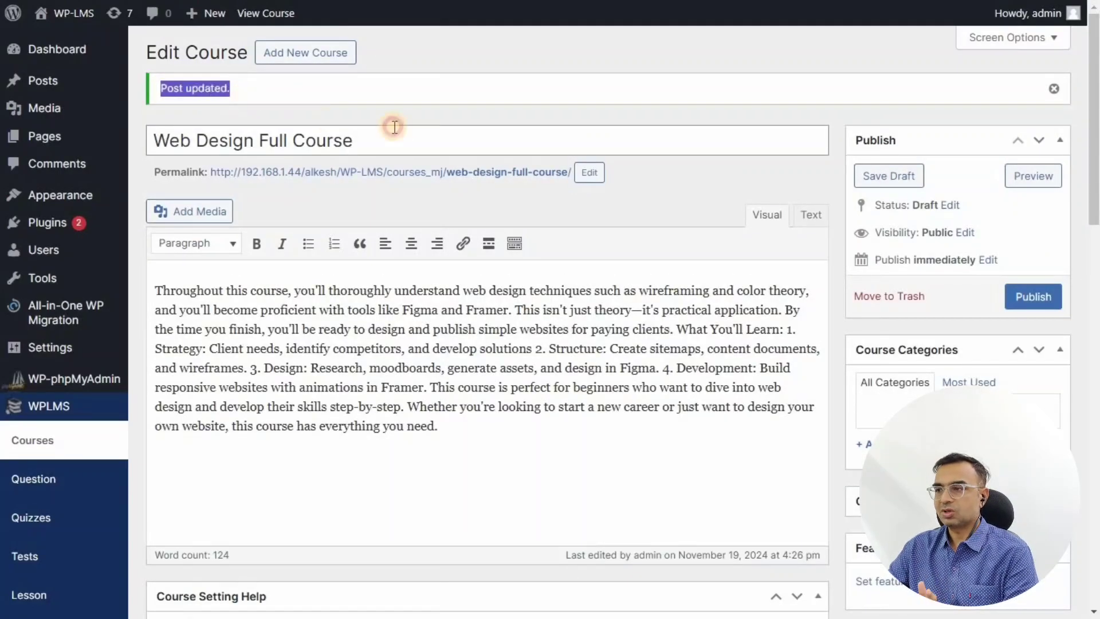
left_click(413, 127)
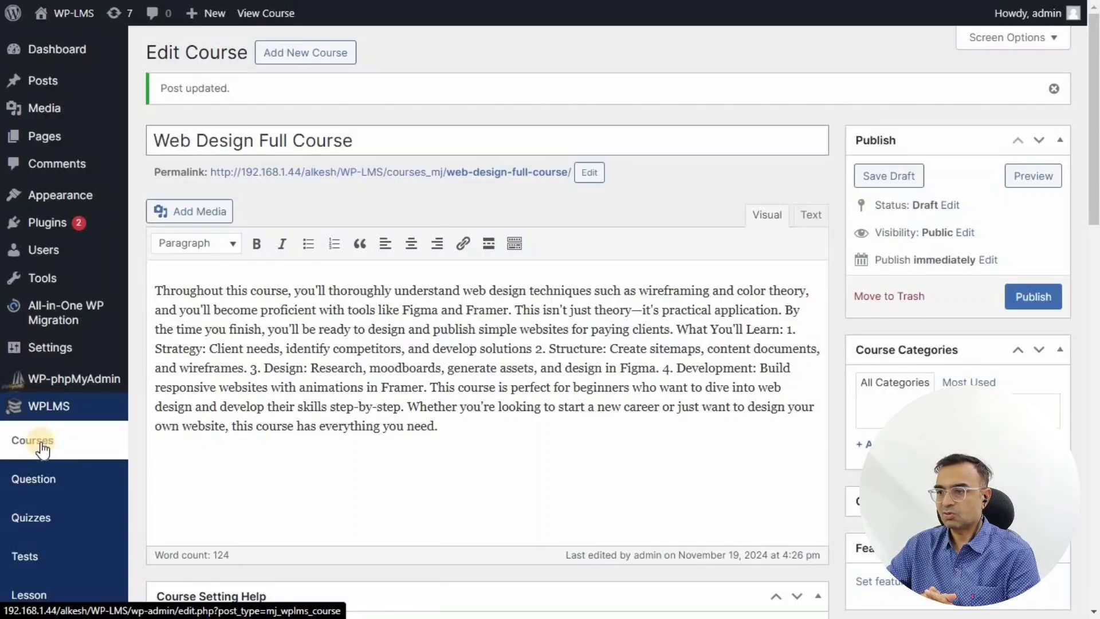
Open the WPLMS course list and check its entries for the Web Design Full Course
left_click(36, 442)
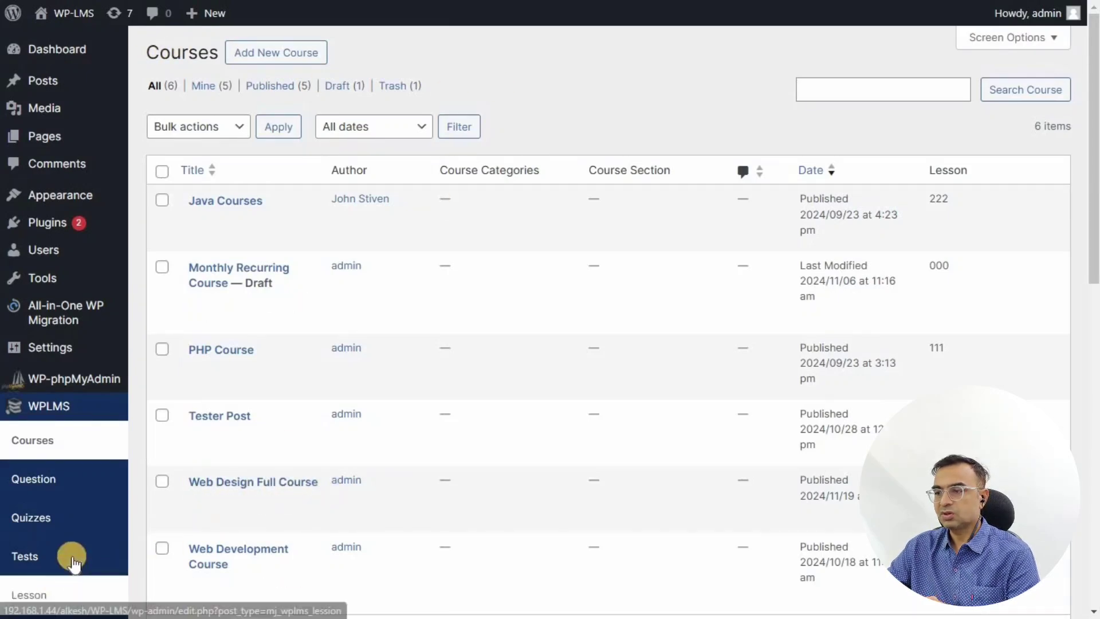
scroll(48, 502, "down", 1)
scroll(48, 502, "down", 5)
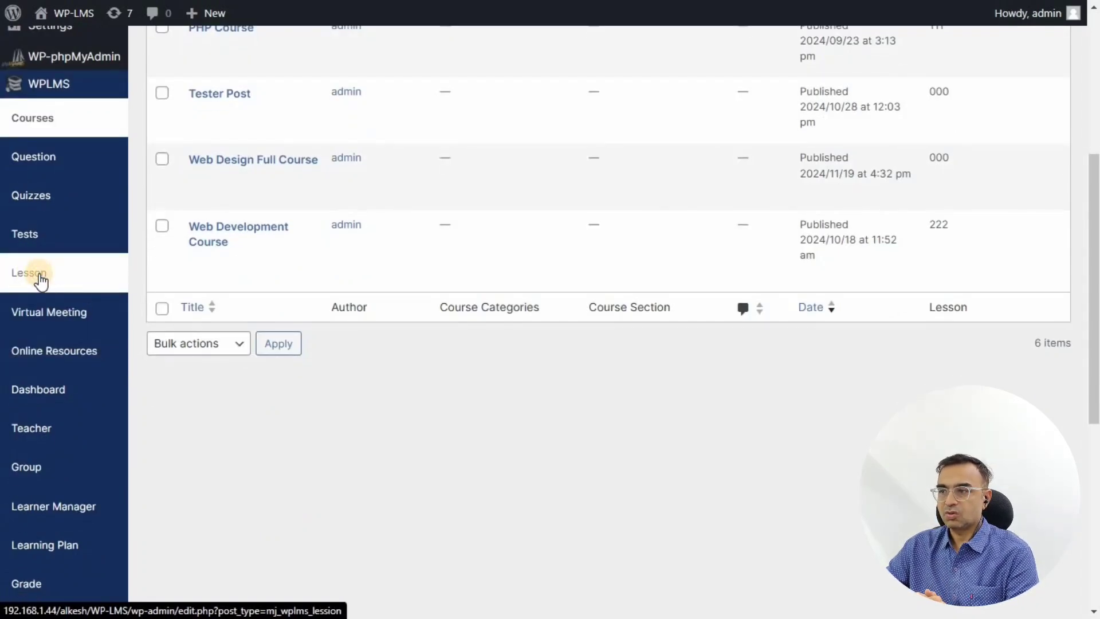
Create a new lesson titled "Web Design Lesson 1" with an introduction beginning "Welcome to the Complete Web Design Course for Beginners!"
left_click(40, 281)
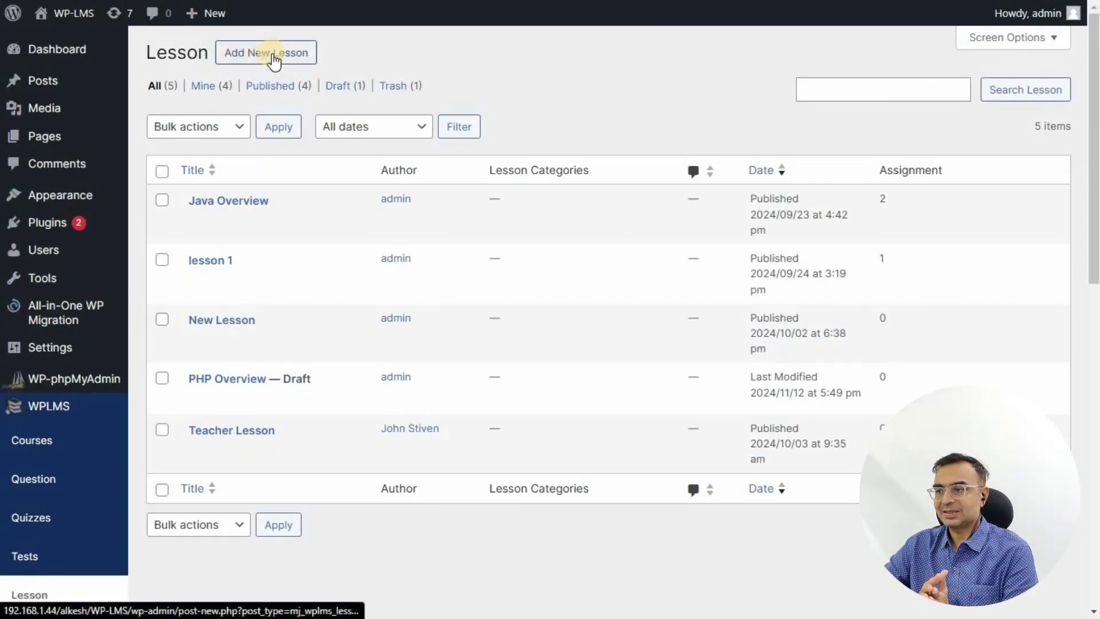
left_click(250, 67)
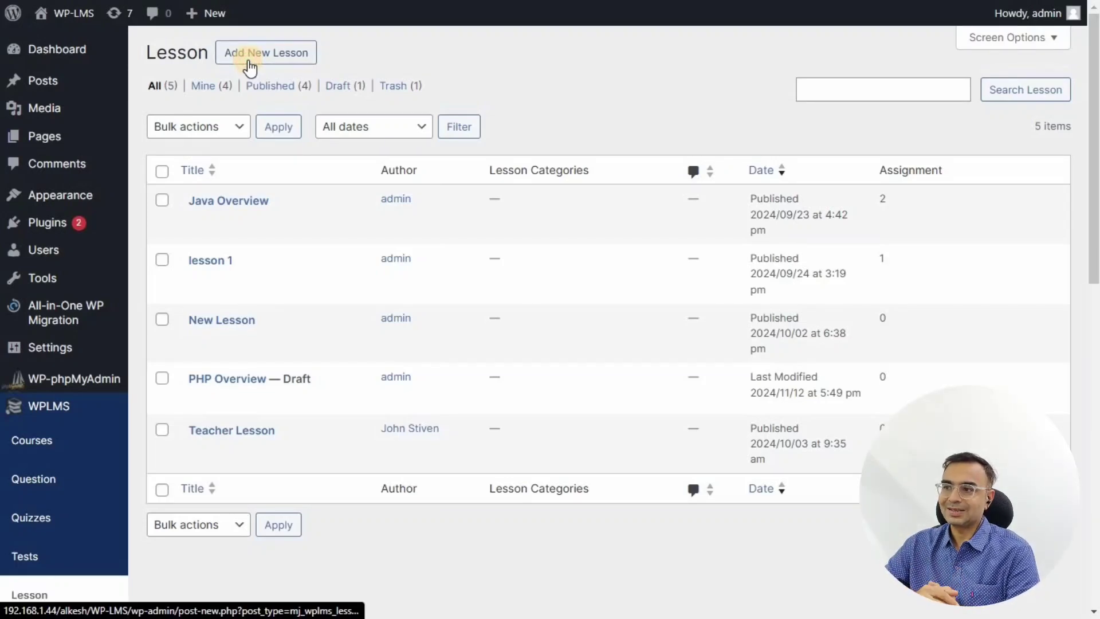
type("W")
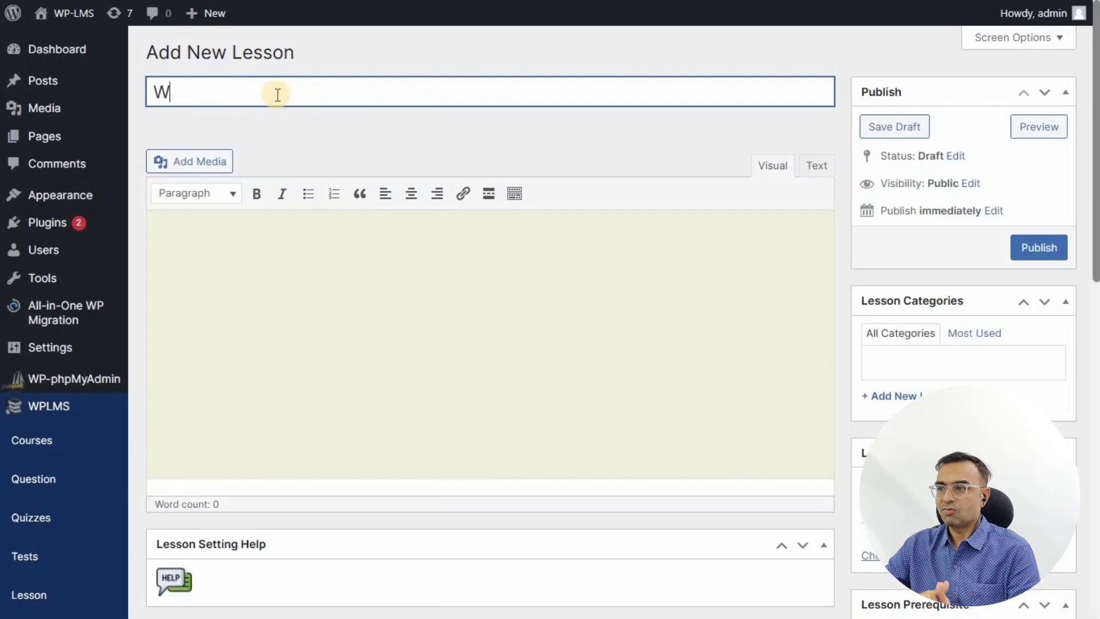
type("eb Design L")
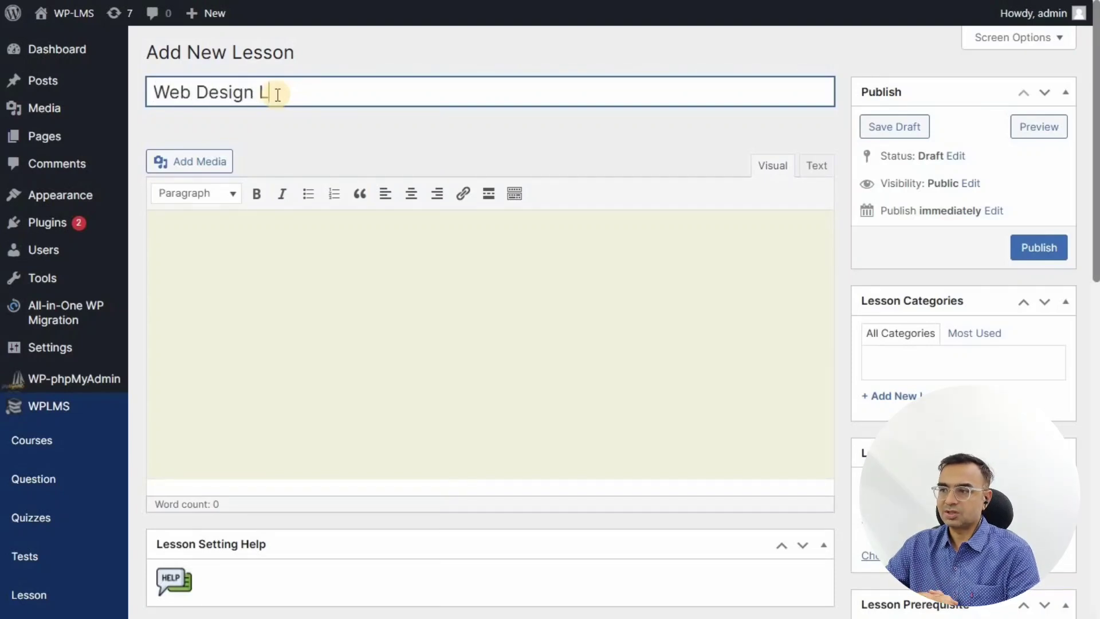
type("esson 1")
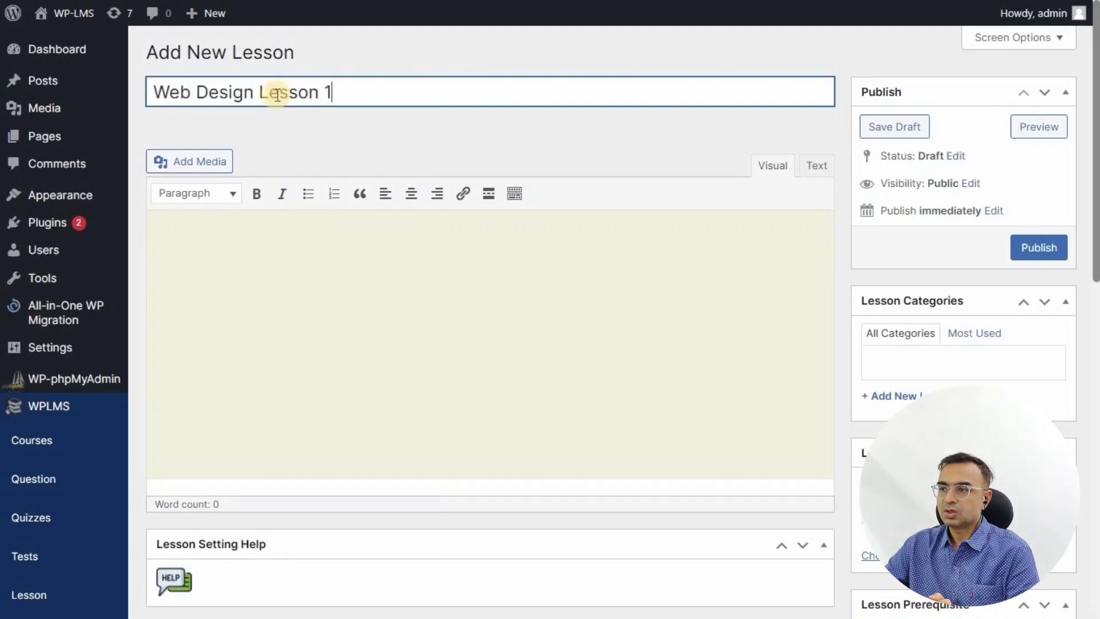
left_click(297, 255)
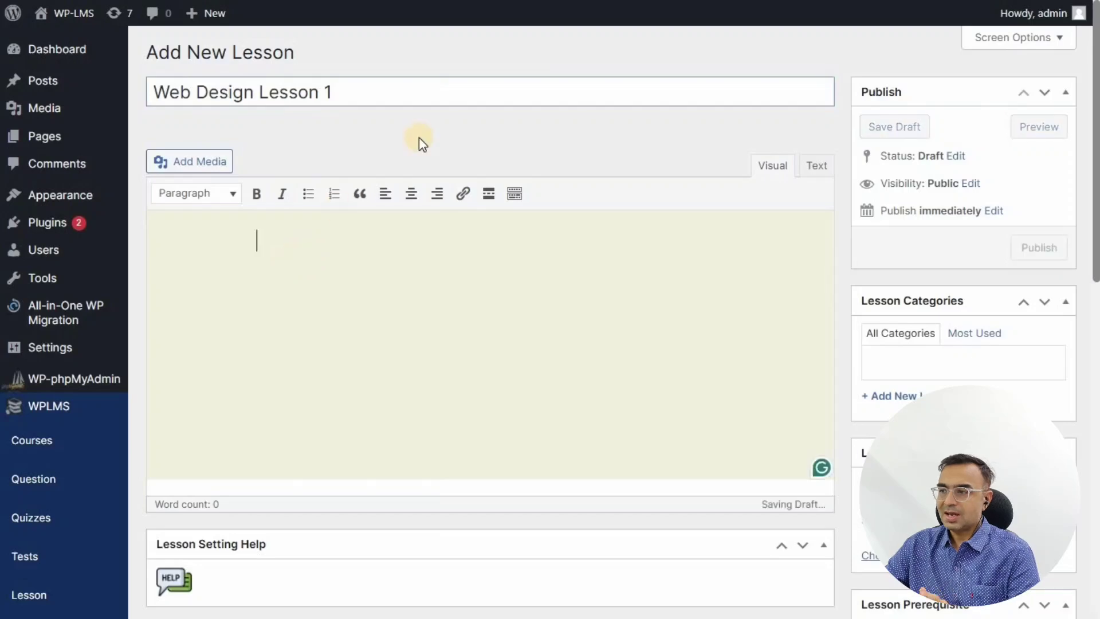
type("Welcome to the Complete Web Design Course for Beginners! In this free full course, you'll learn every step of the professional web design process and build a comprehensive project alongside me.")
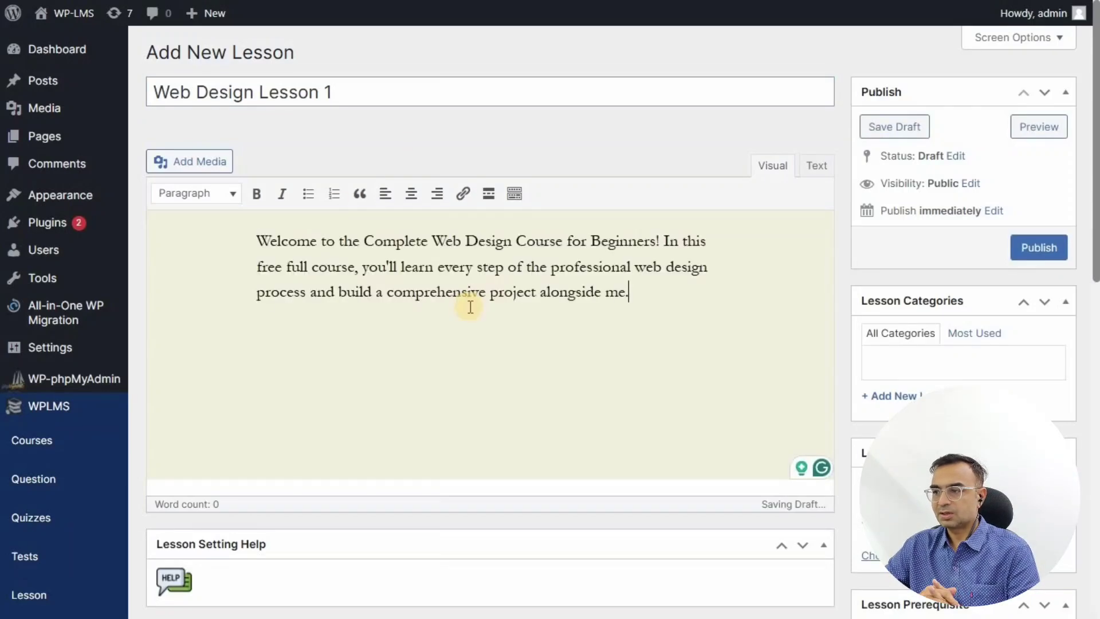
Assign the lesson to Web Design Full Course, with None as its quiz and Java Test Unique as its test
scroll(421, 280, "down", 6)
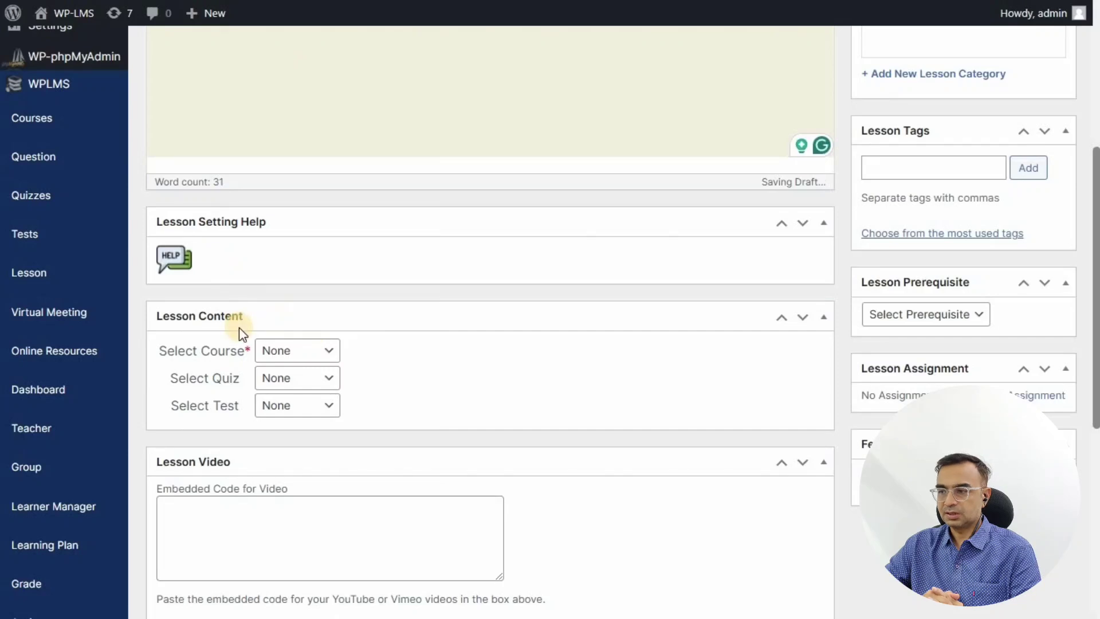
scroll(237, 330, "down", 2)
left_click(319, 270)
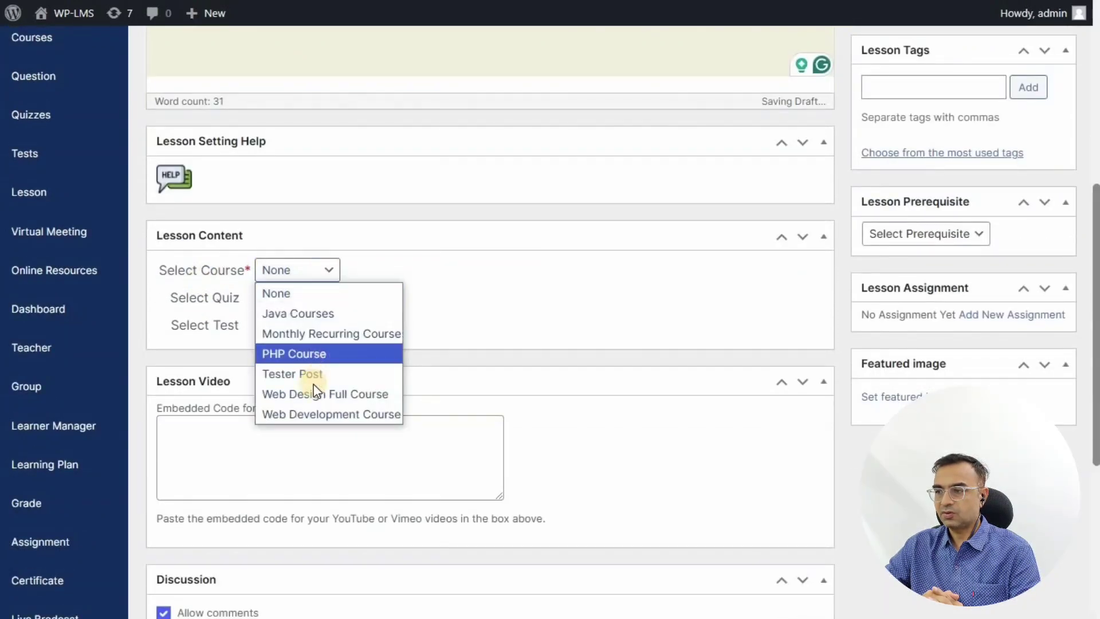
left_click(326, 394)
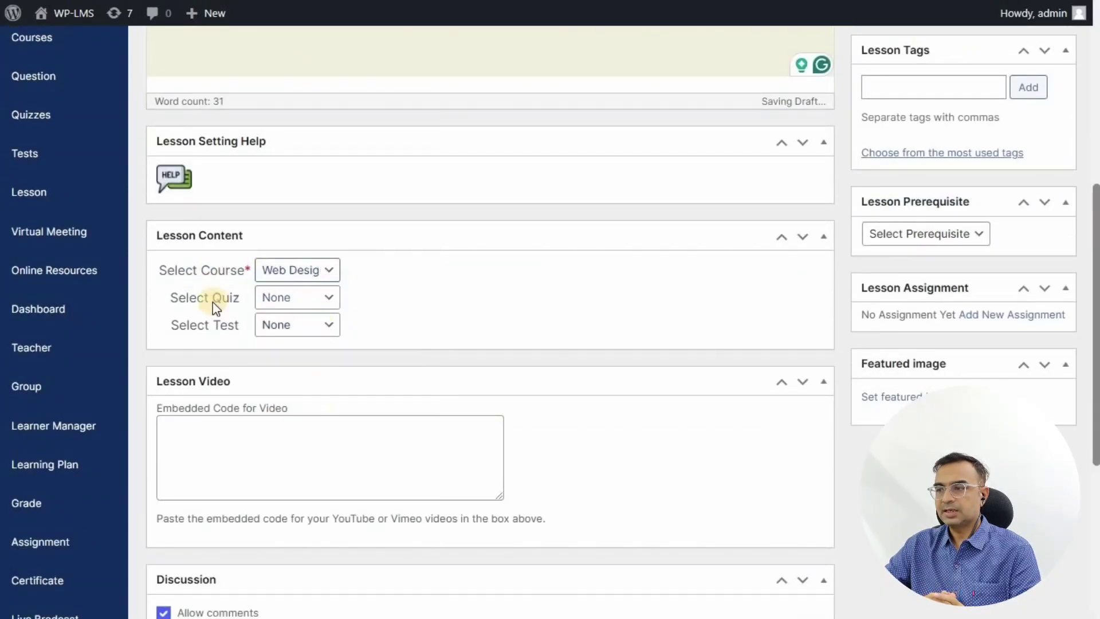
left_click(307, 297)
left_click(290, 320)
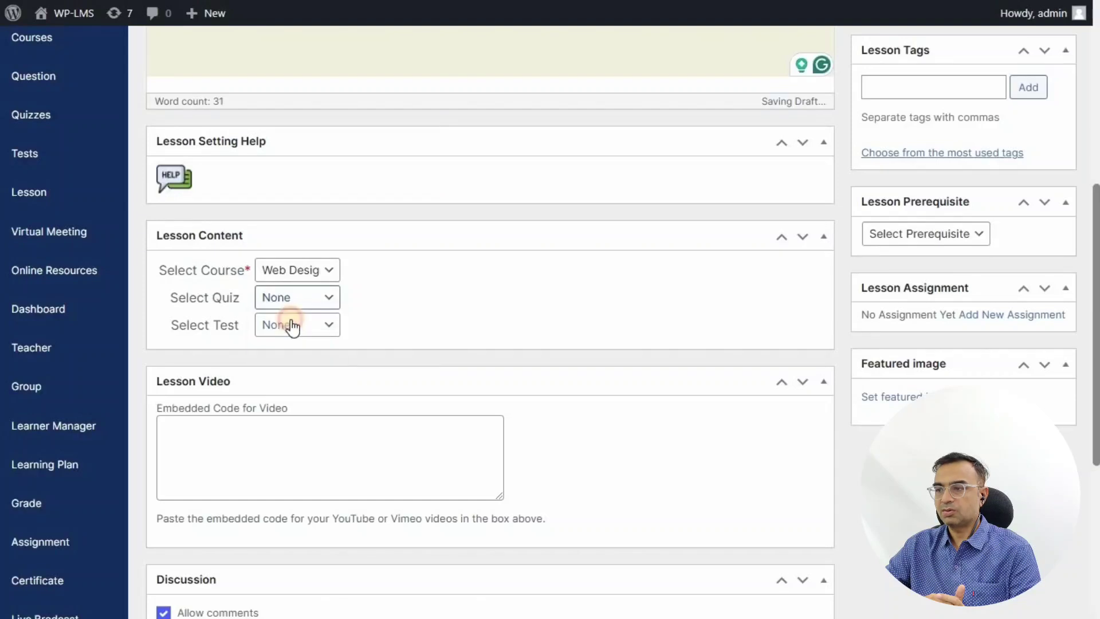
left_click(309, 335)
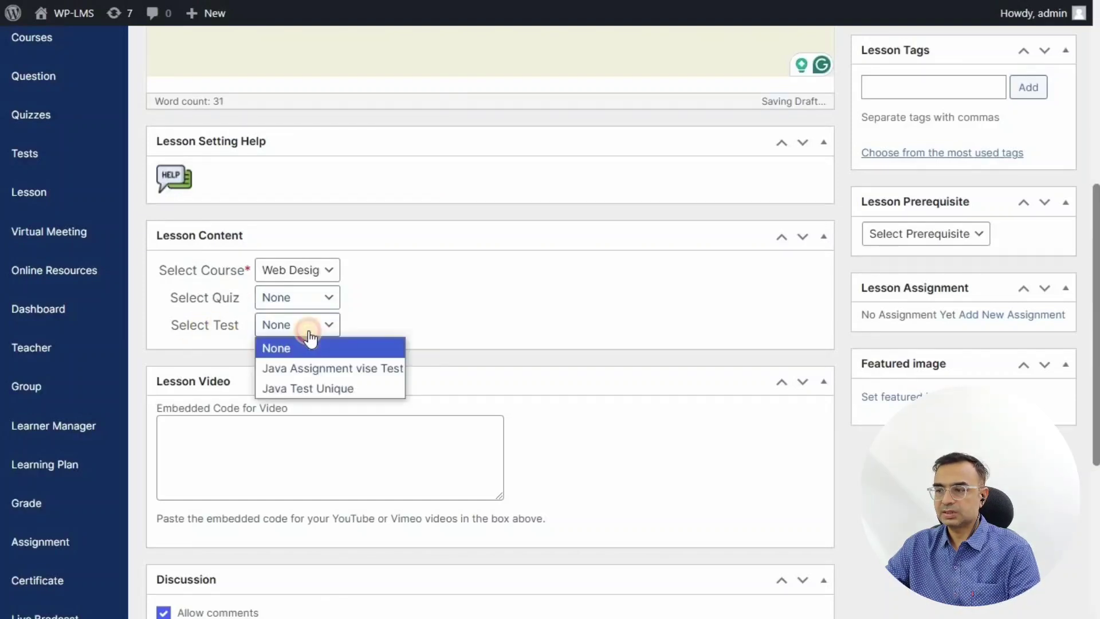
left_click(325, 388)
Add the copied YouTube iframe embed code as the lesson's video
scroll(452, 321, "down", 3)
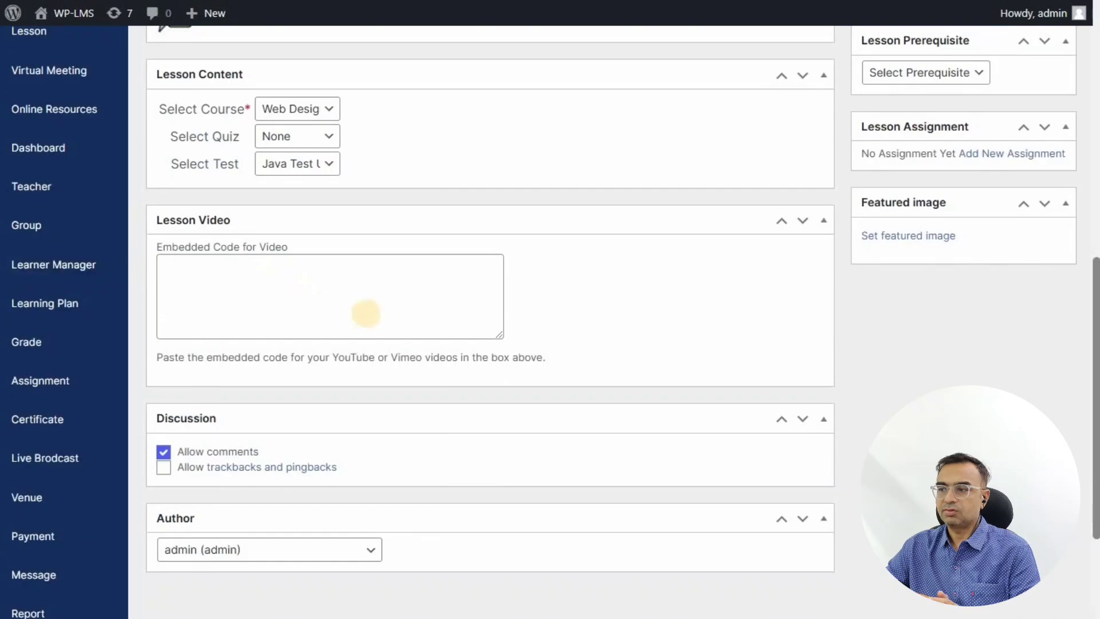
left_click(259, 291)
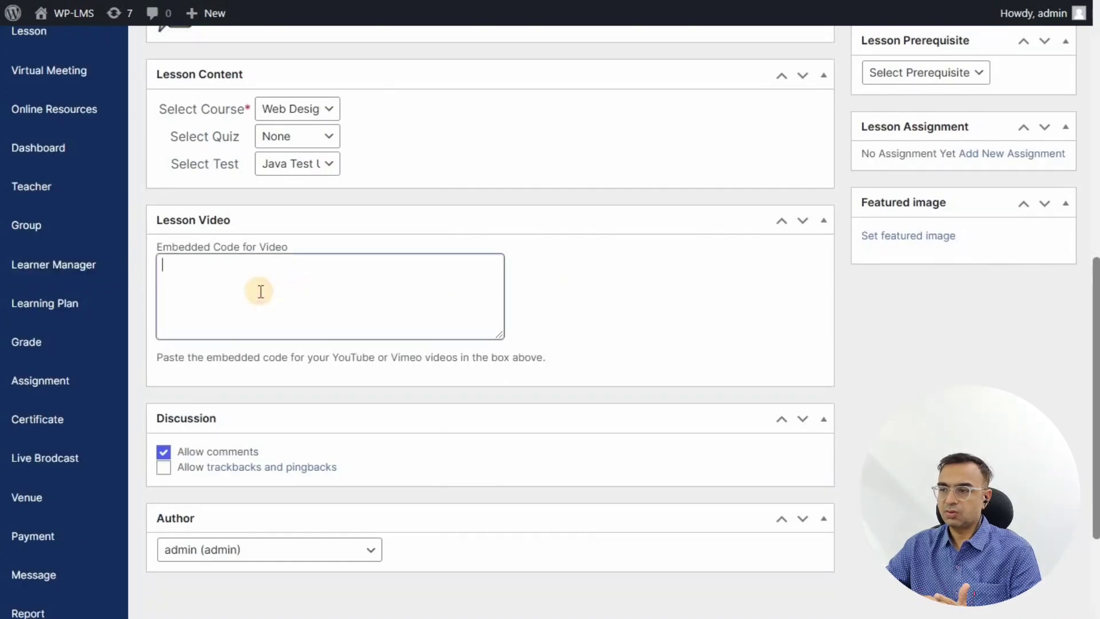
key("ctrl+v")
scroll(614, 295, "down", 2)
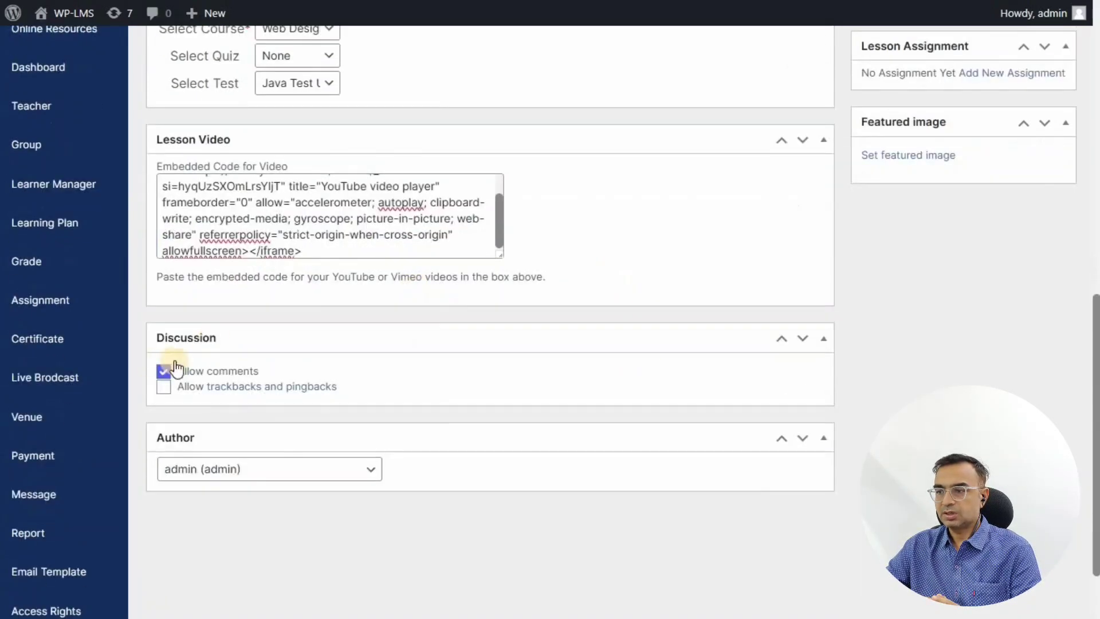
Check the lesson's author options and publish Web Design Lesson 1
left_click(215, 480)
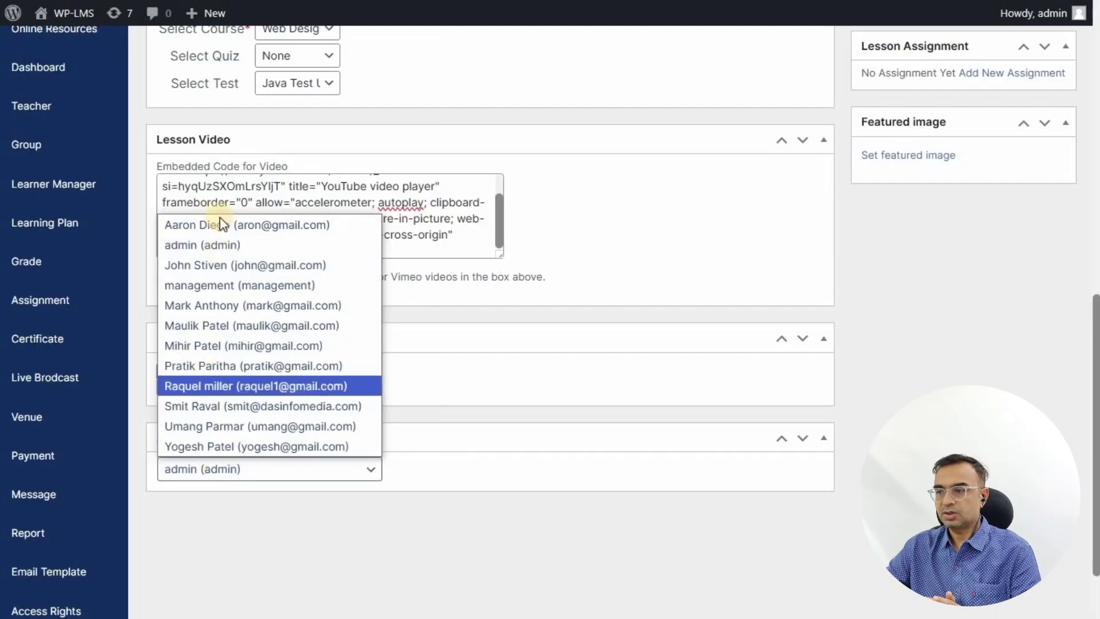
left_click(998, 349)
scroll(985, 297, "up", 10)
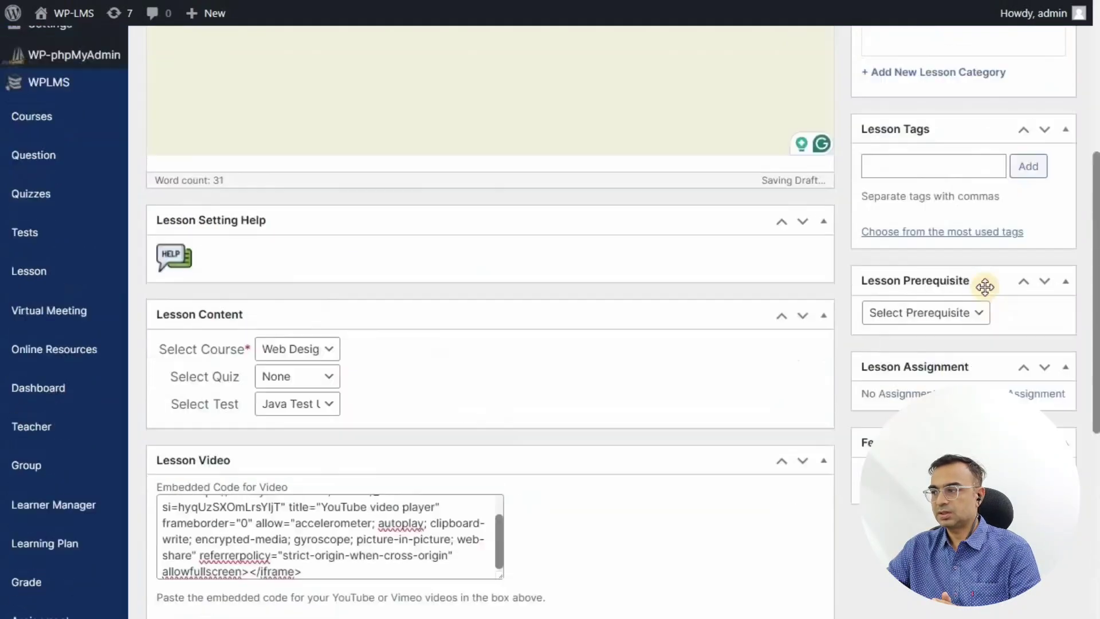
left_click(1053, 247)
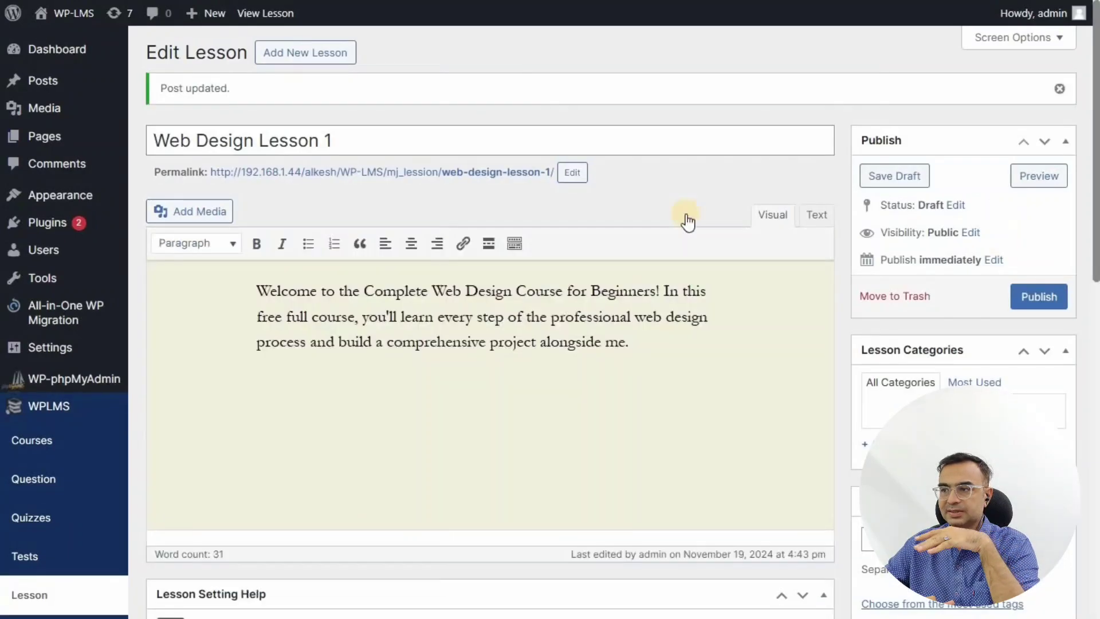
left_click_drag(158, 92, 263, 97)
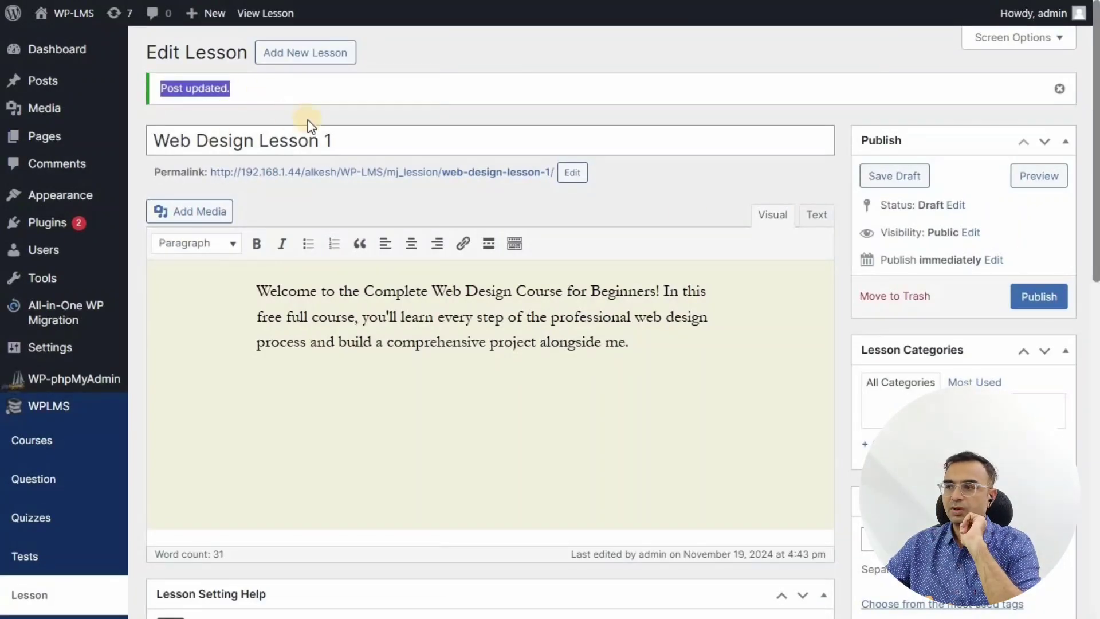
left_click(330, 116)
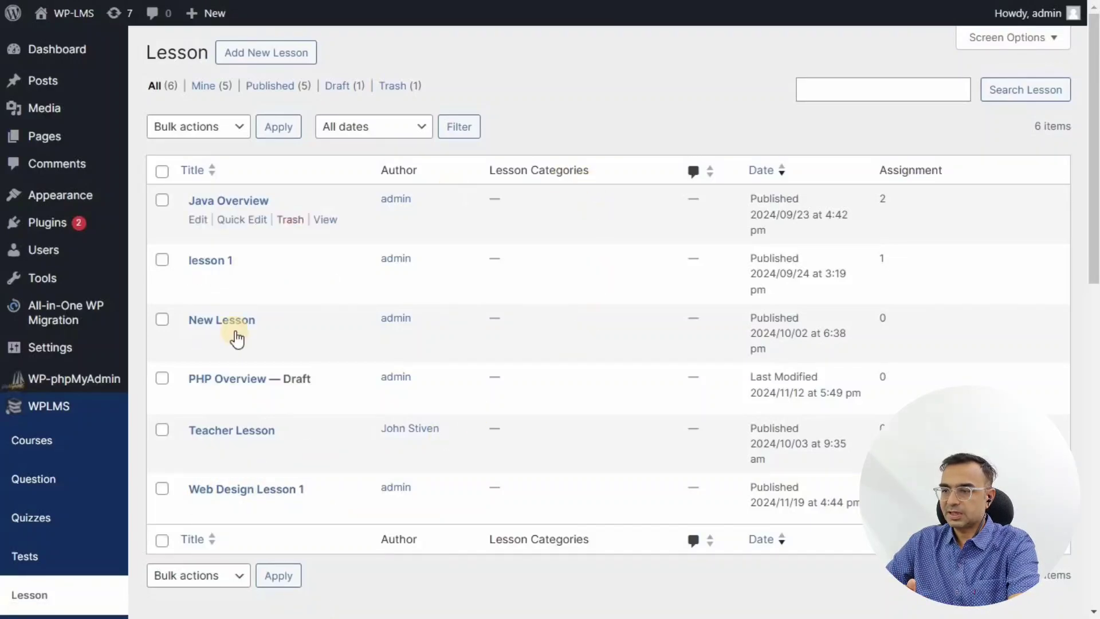
Open the course list on the public WP-LMS site
scroll(92, 438, "down", 3)
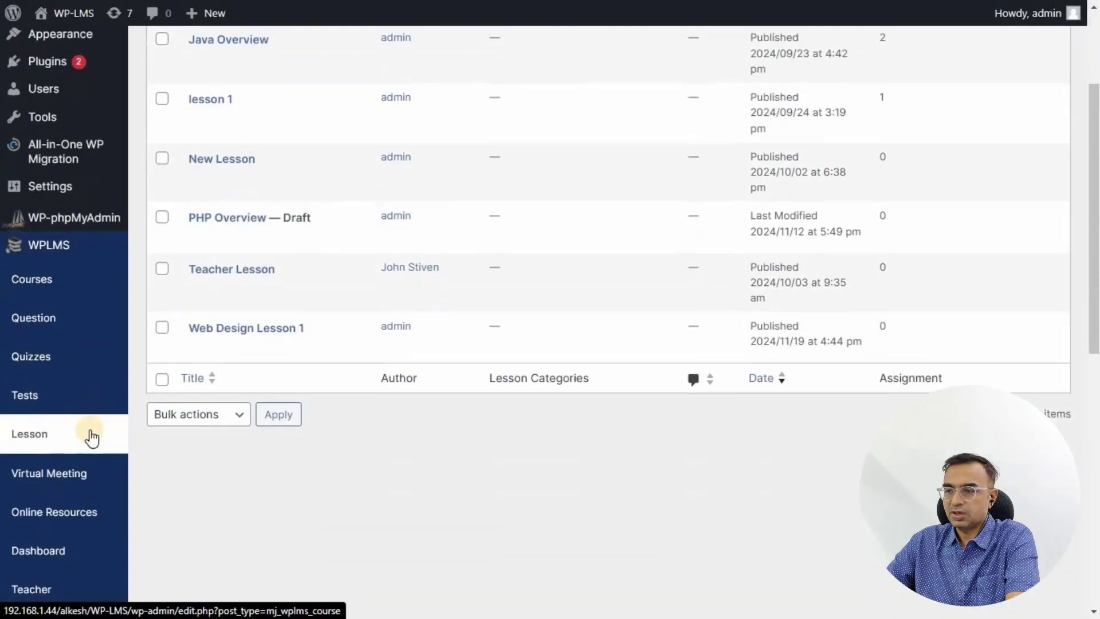
left_click(36, 556)
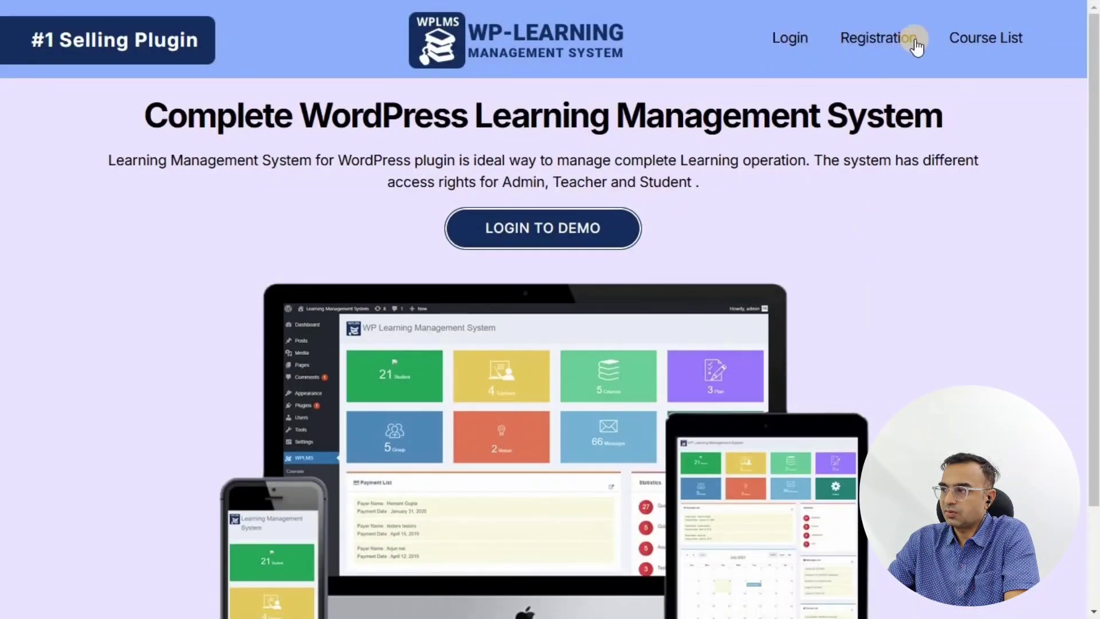
left_click(993, 35)
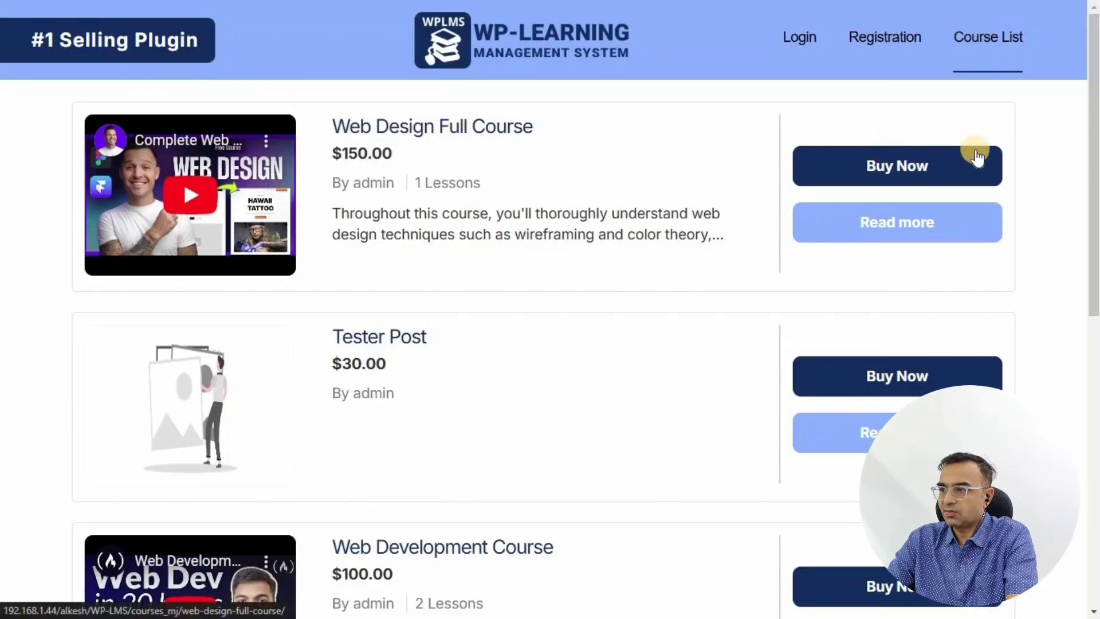
Open the Web Design Full Course page and examine its title, price, enrolment option, description and course details
left_click(388, 129)
scroll(324, 153, "down", 6)
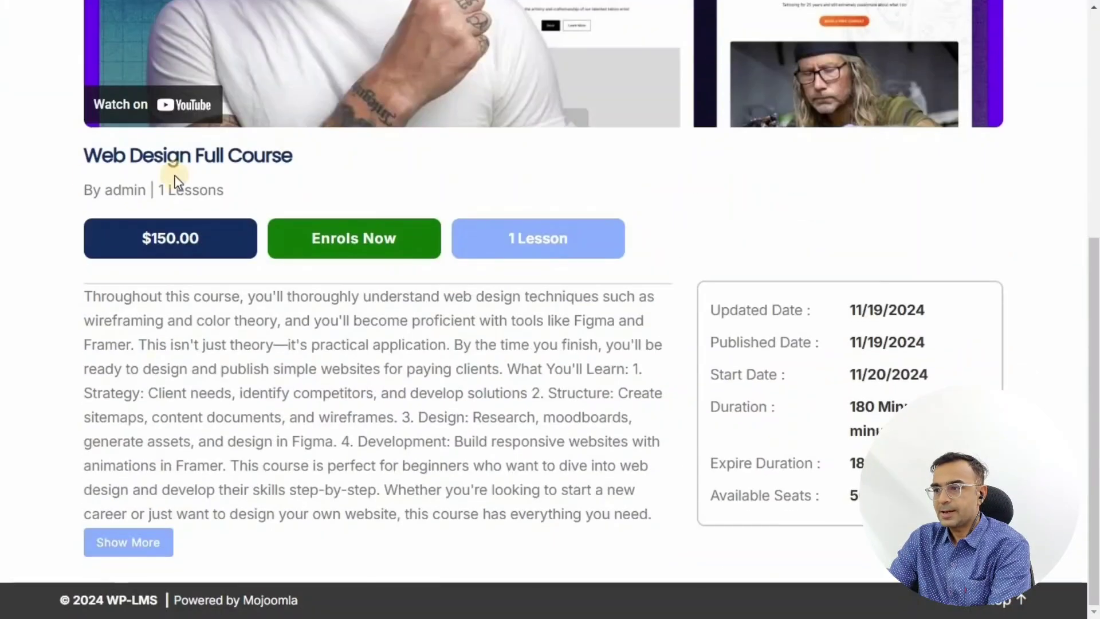
left_click_drag(102, 158, 404, 169)
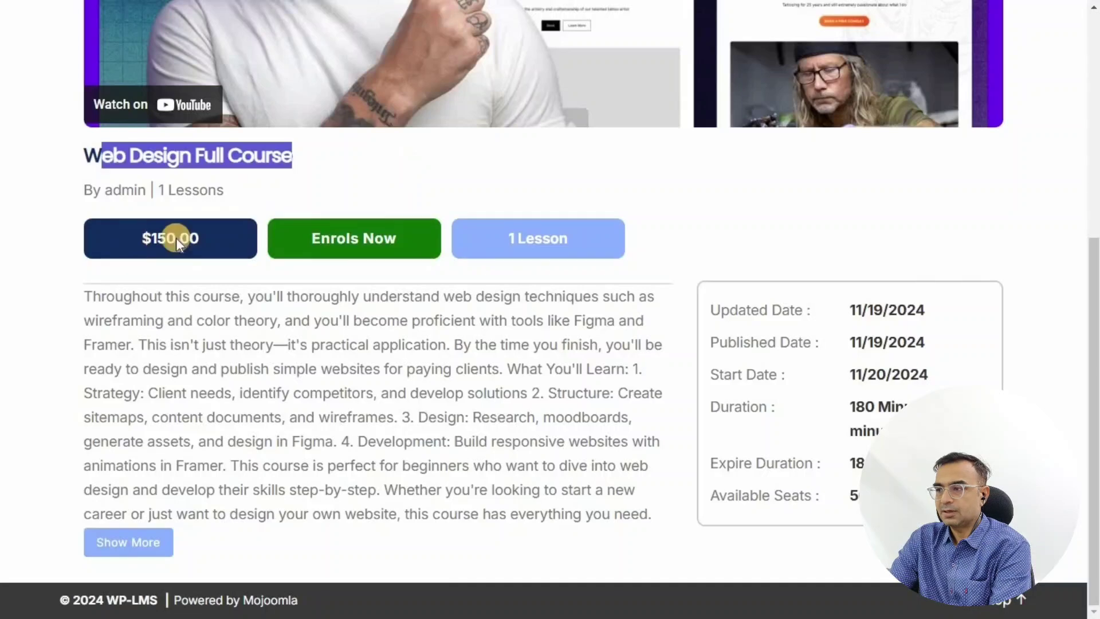
scroll(257, 189, "up", 1)
left_click(294, 234)
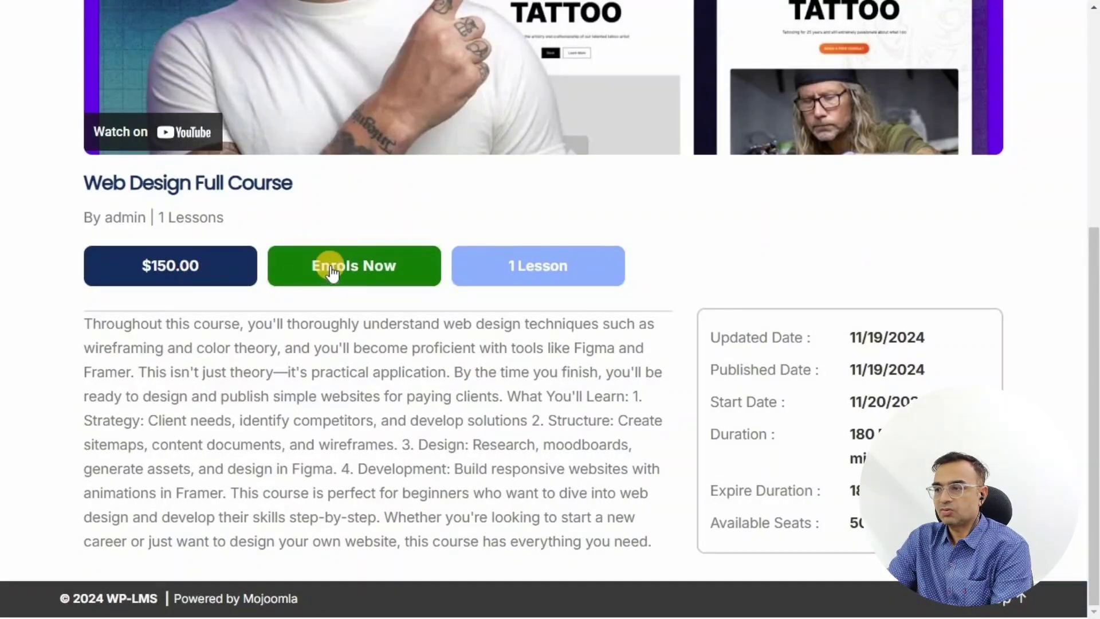
Return to the public site's home page
scroll(442, 456, "up", 5)
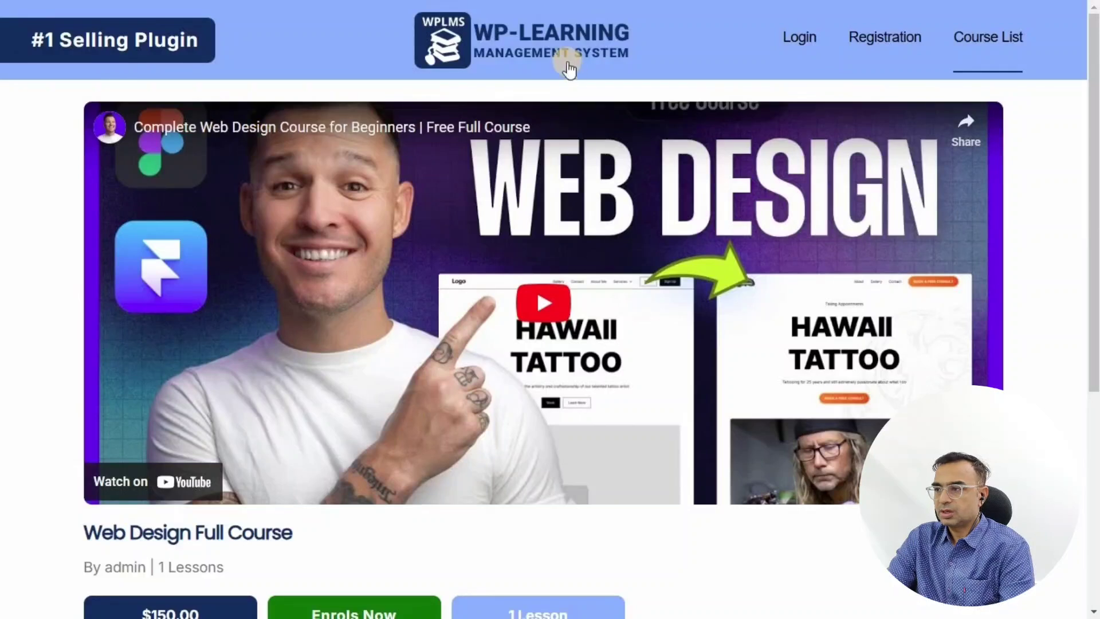
left_click(460, 53)
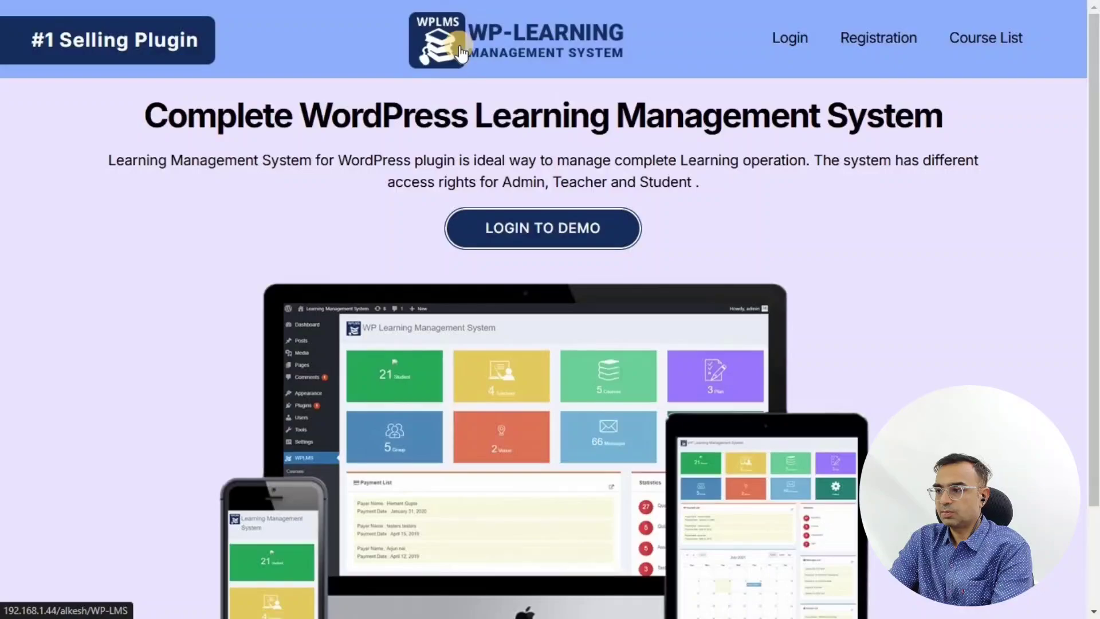